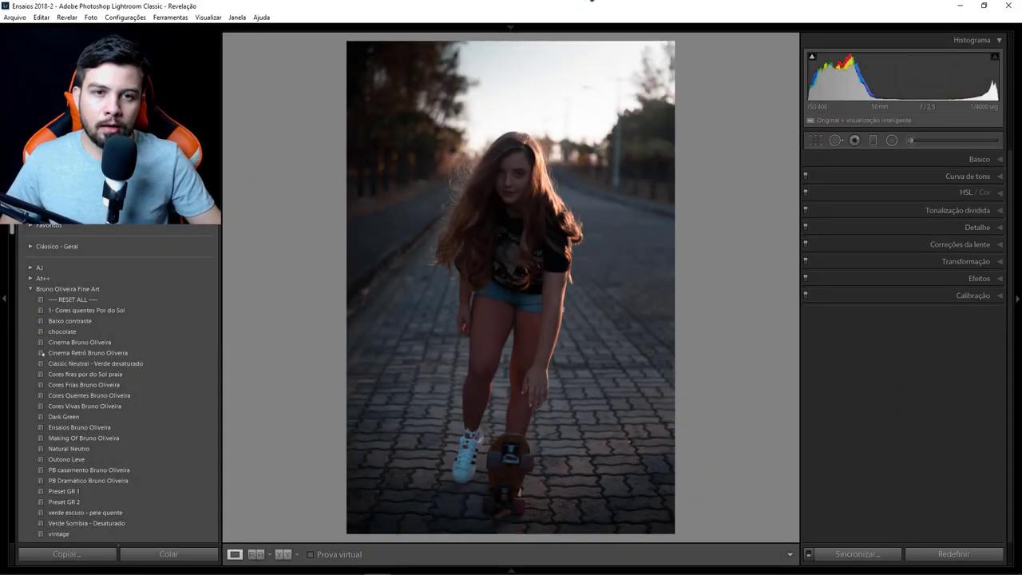
- In the Basic panel, set exposure +1.26, highlights −24, shadows +39, blacks −27, vibrance +22
{"action": "left_click", "coordinate": [997, 159]}
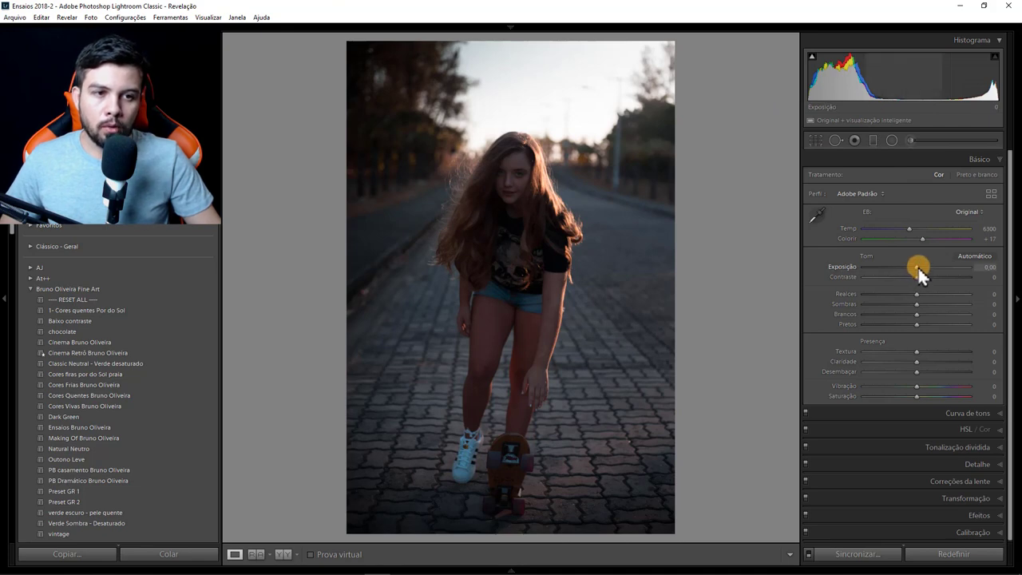
{"action": "left_click_drag", "start_coordinate": [917, 266], "coordinate": [929, 268]}
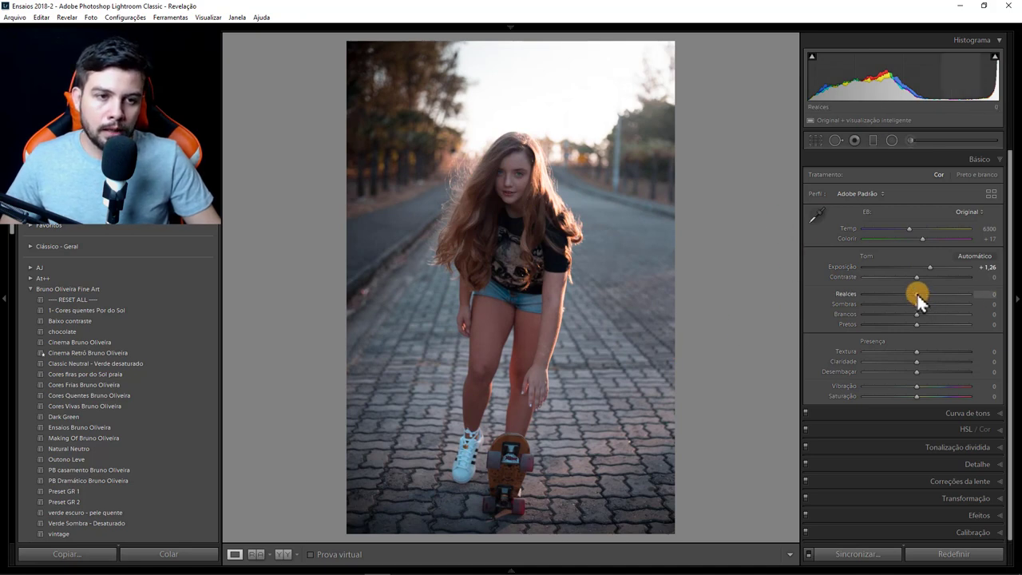
{"action": "left_click_drag", "start_coordinate": [915, 301], "coordinate": [904, 297]}
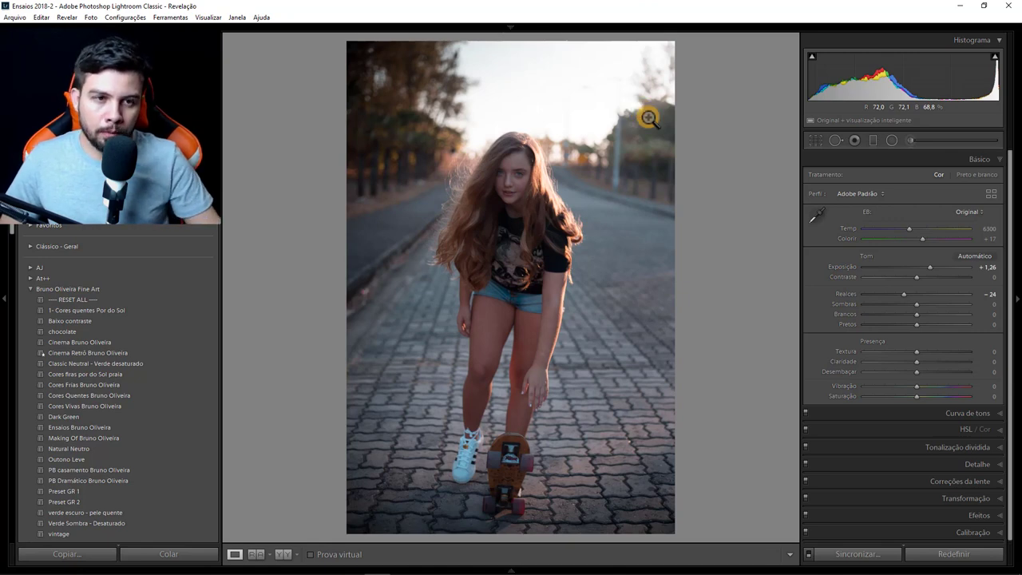
{"action": "left_click_drag", "start_coordinate": [917, 304], "coordinate": [936, 306]}
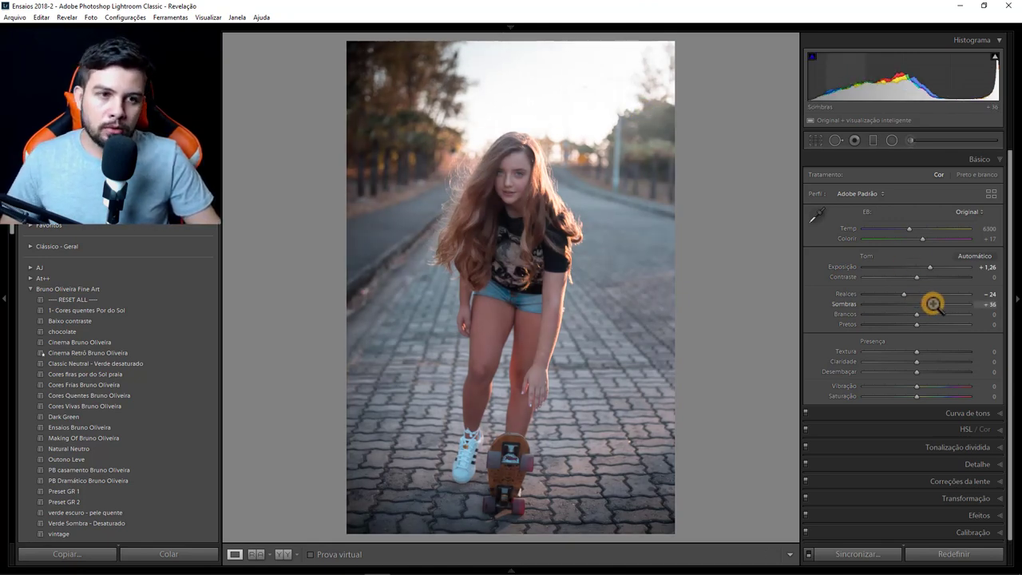
{"action": "left_click_drag", "start_coordinate": [936, 306], "coordinate": [938, 305]}
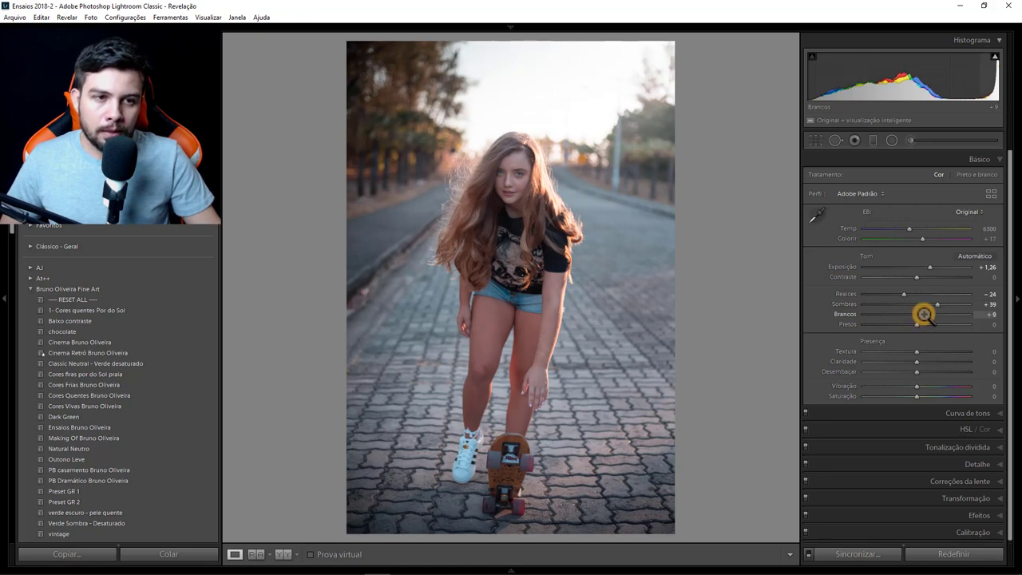
{"action": "left_click_drag", "start_coordinate": [916, 324], "coordinate": [906, 327]}
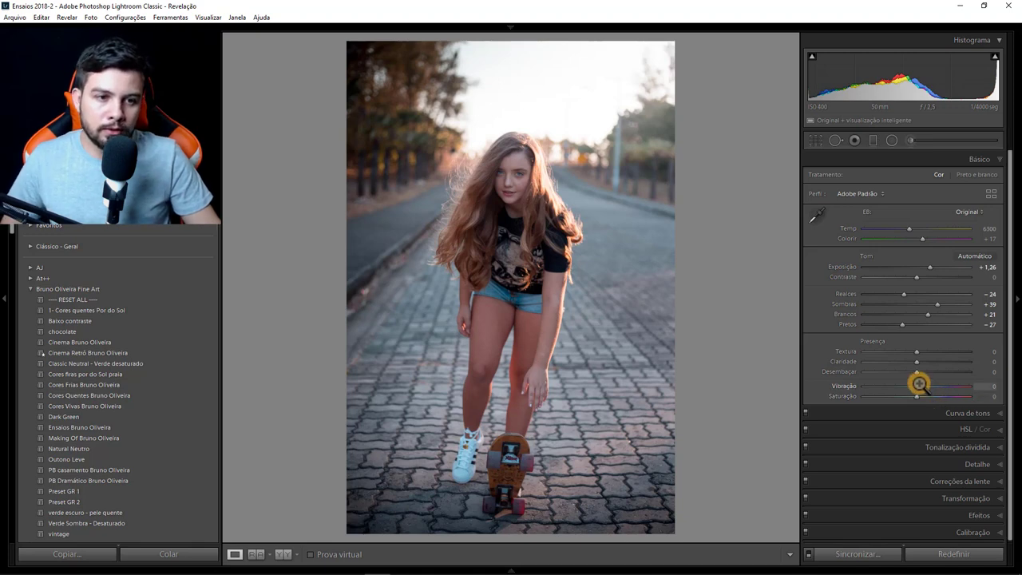
{"action": "left_click_drag", "start_coordinate": [917, 385], "coordinate": [927, 397]}
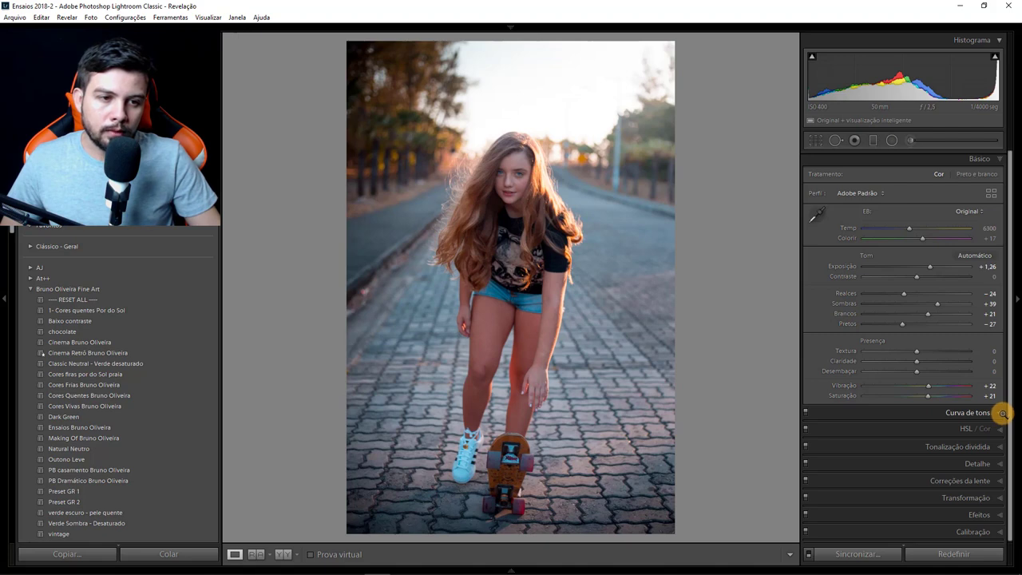
- Expand the Tone Curve panel and set it to point-curve editing
{"action": "left_click", "coordinate": [1002, 413]}
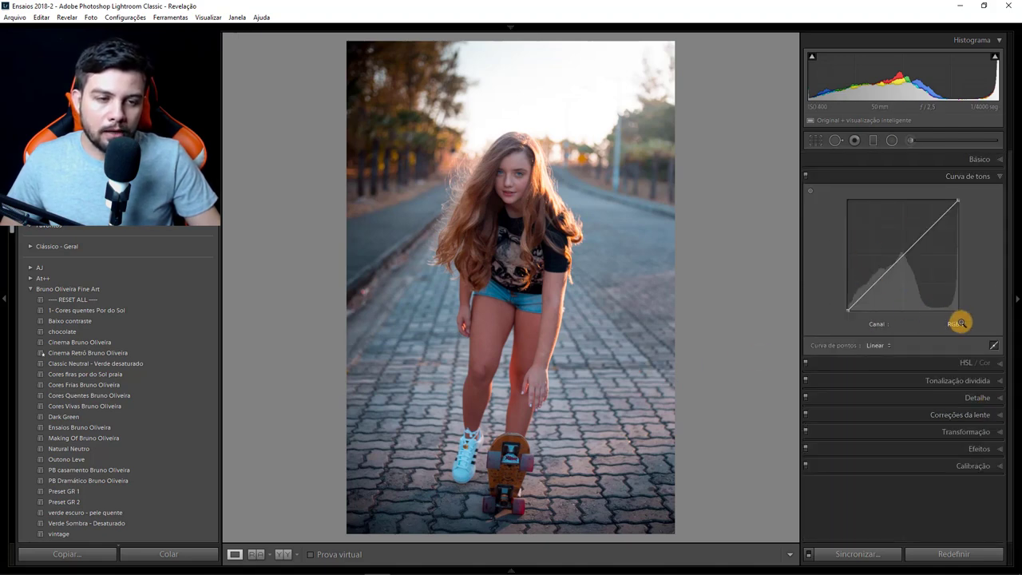
{"action": "key", "text": "ctrl+shift"}
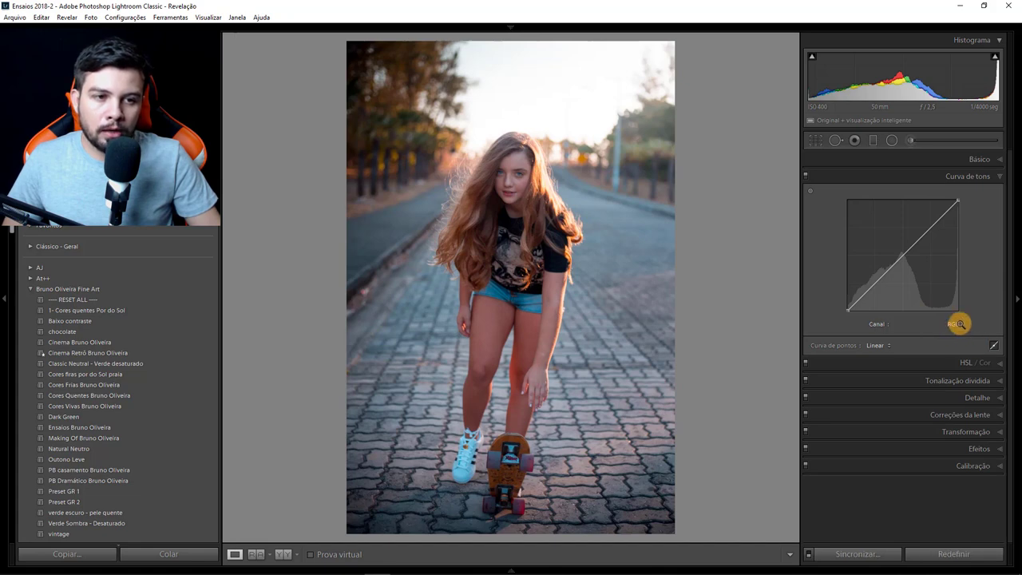
{"action": "key", "text": "ctrl+shift"}
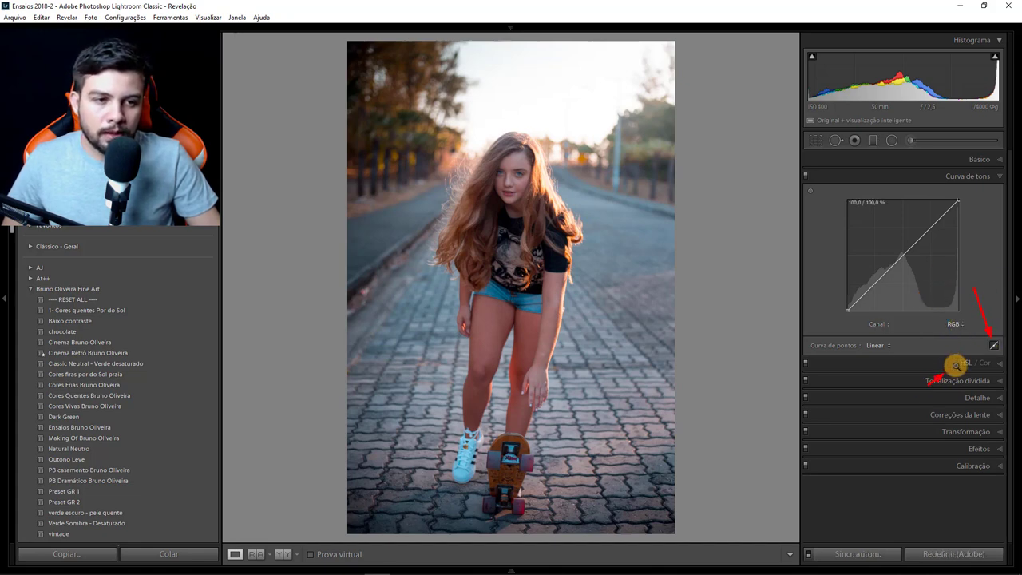
{"action": "left_click", "coordinate": [993, 342]}
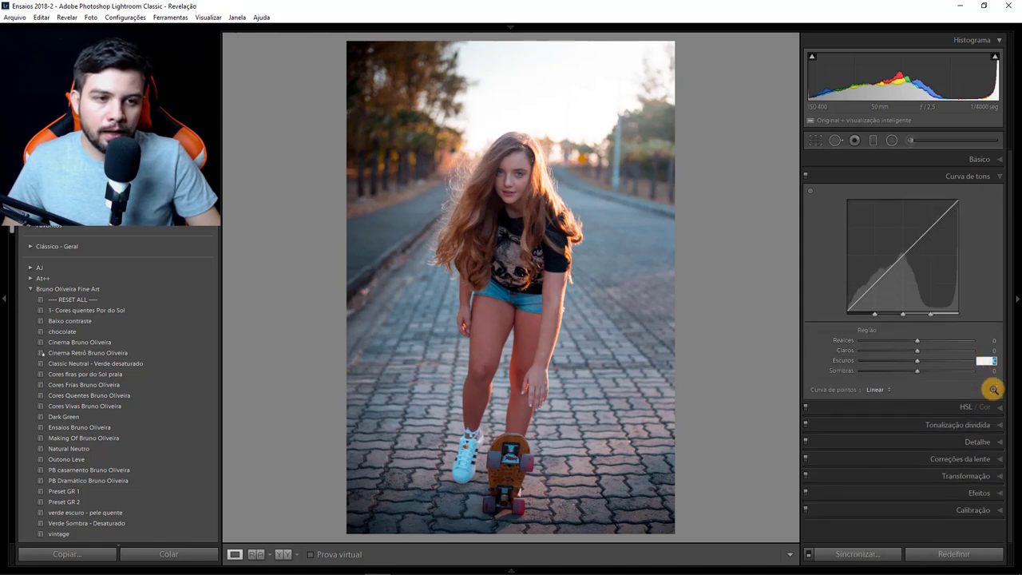
{"action": "left_click", "coordinate": [993, 389]}
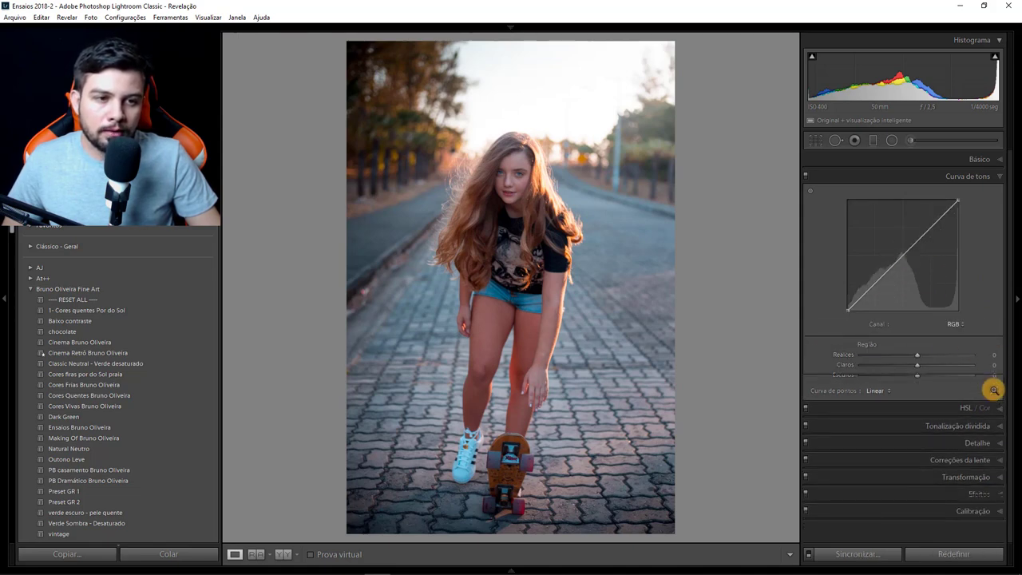
- On the Blue channel curve, lower the highlight point and lift the shadow point
{"action": "left_click", "coordinate": [955, 324]}
{"action": "left_click", "coordinate": [923, 372]}
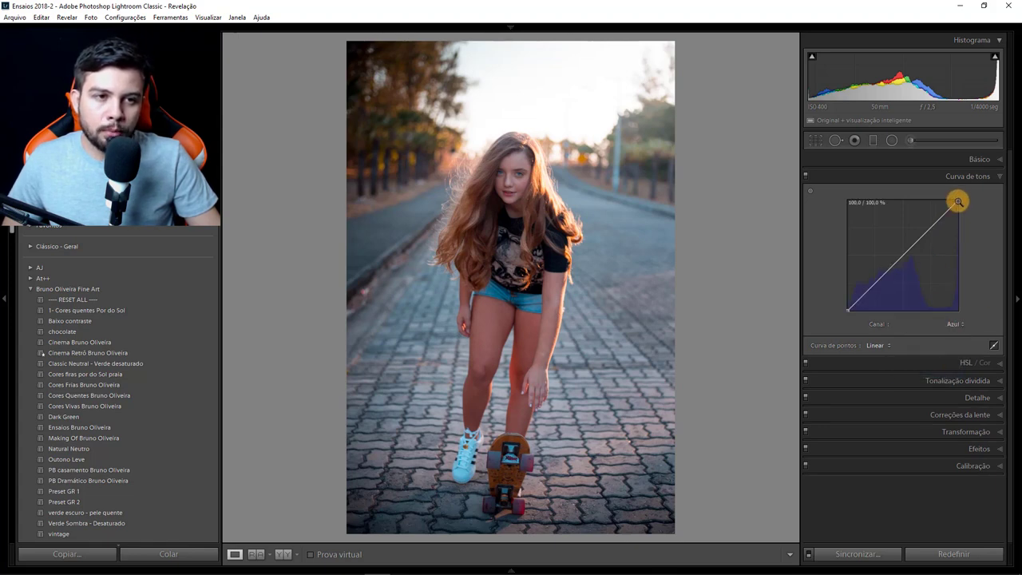
{"action": "left_click_drag", "start_coordinate": [959, 203], "coordinate": [928, 222]}
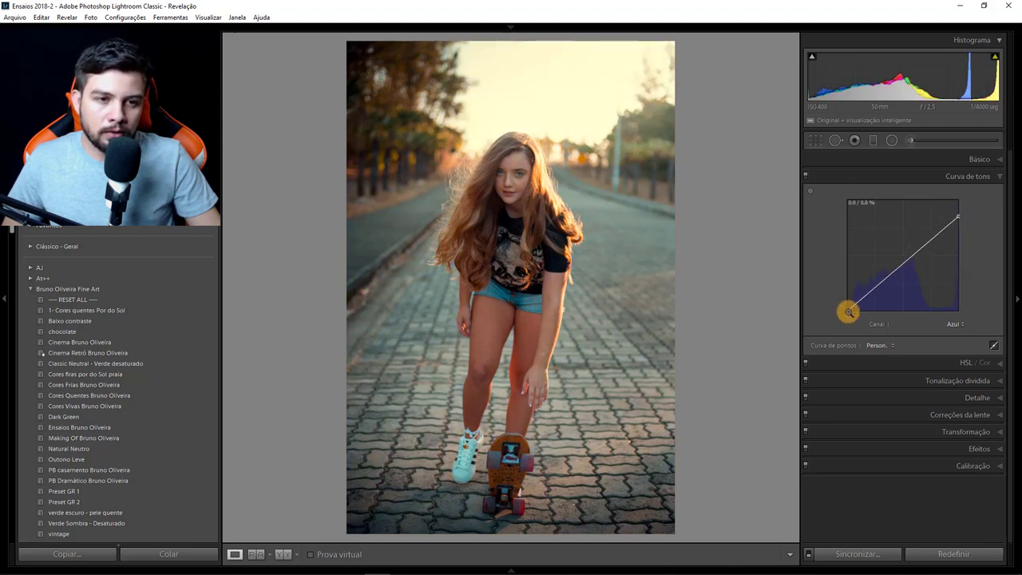
{"action": "left_click_drag", "start_coordinate": [846, 310], "coordinate": [845, 304]}
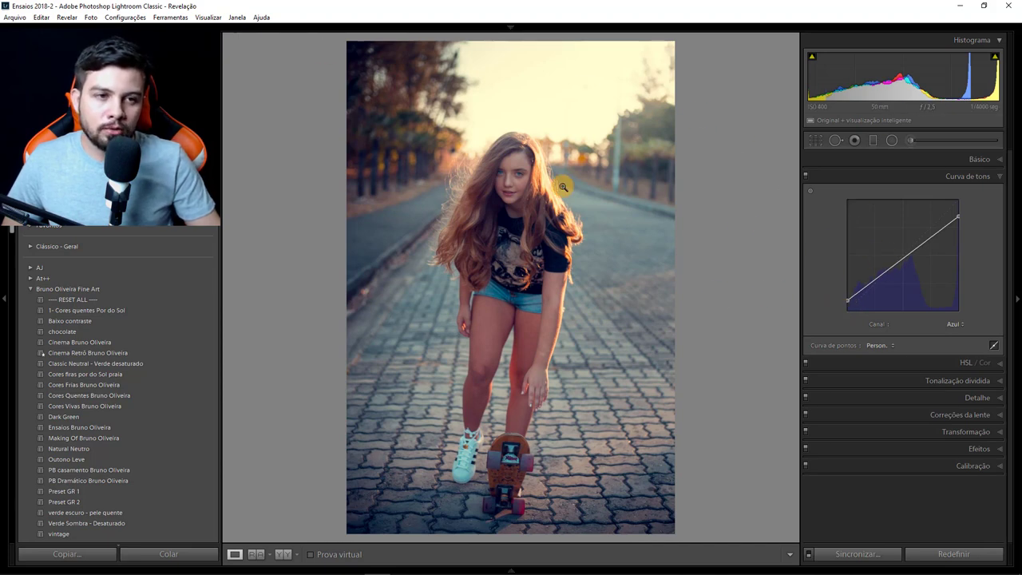
{"action": "left_click_drag", "start_coordinate": [958, 217], "coordinate": [959, 200]}
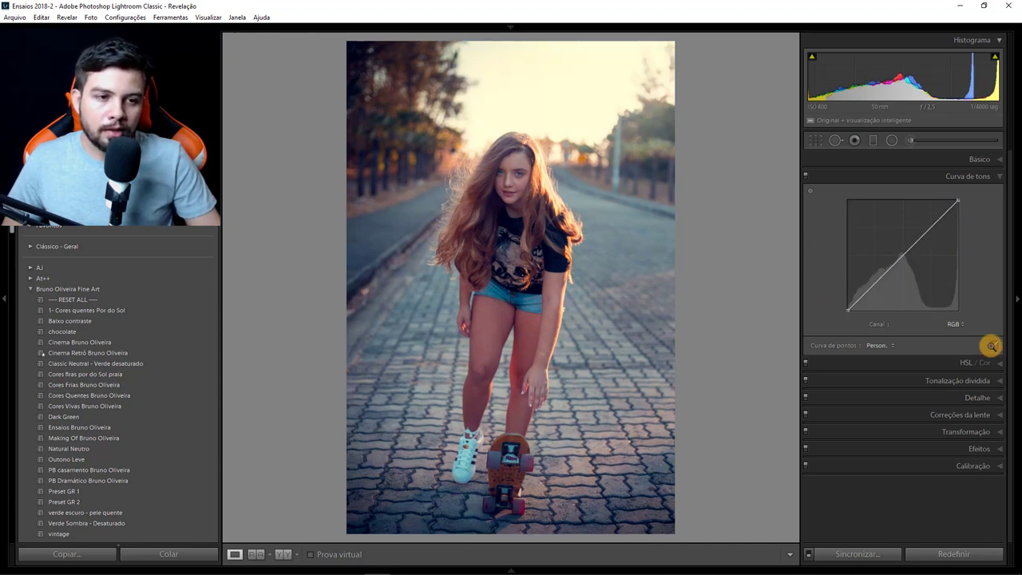
- Give Split Toning highlights hue 44, saturation 14 and shadows hue 216, saturation 11
{"action": "left_click", "coordinate": [1001, 382]}
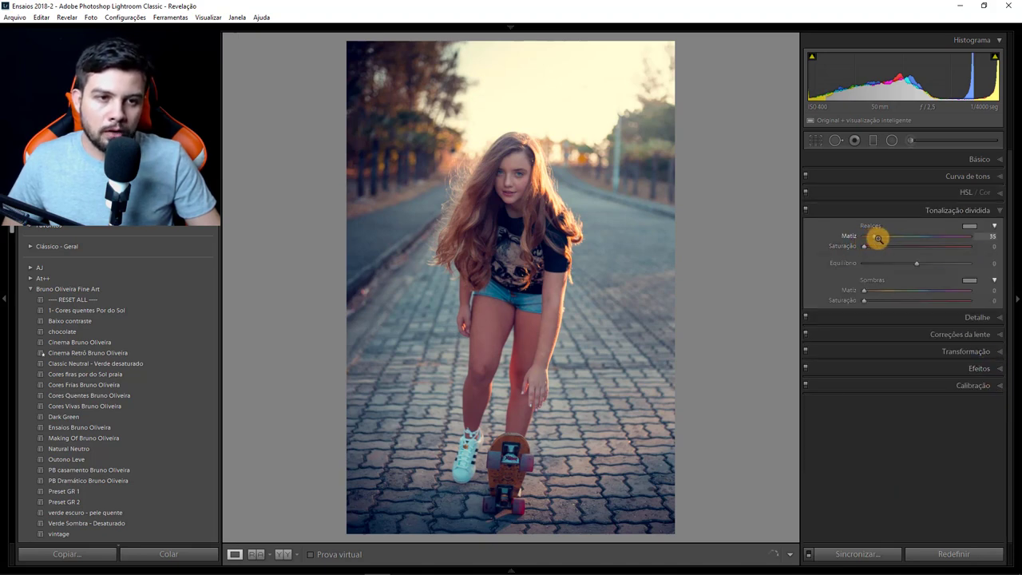
{"action": "left_click_drag", "start_coordinate": [879, 238], "coordinate": [878, 251]}
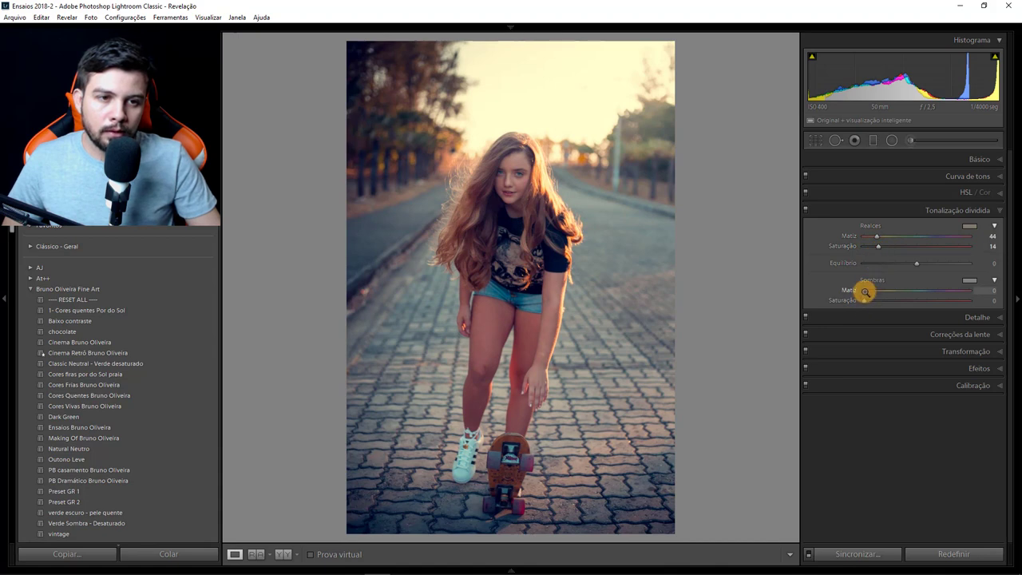
{"action": "mouse_move", "coordinate": [864, 290]}
{"action": "left_mouse_down"}
{"action": "mouse_move", "coordinate": [924, 296]}
{"action": "mouse_move", "coordinate": [877, 302]}
{"action": "left_mouse_up"}
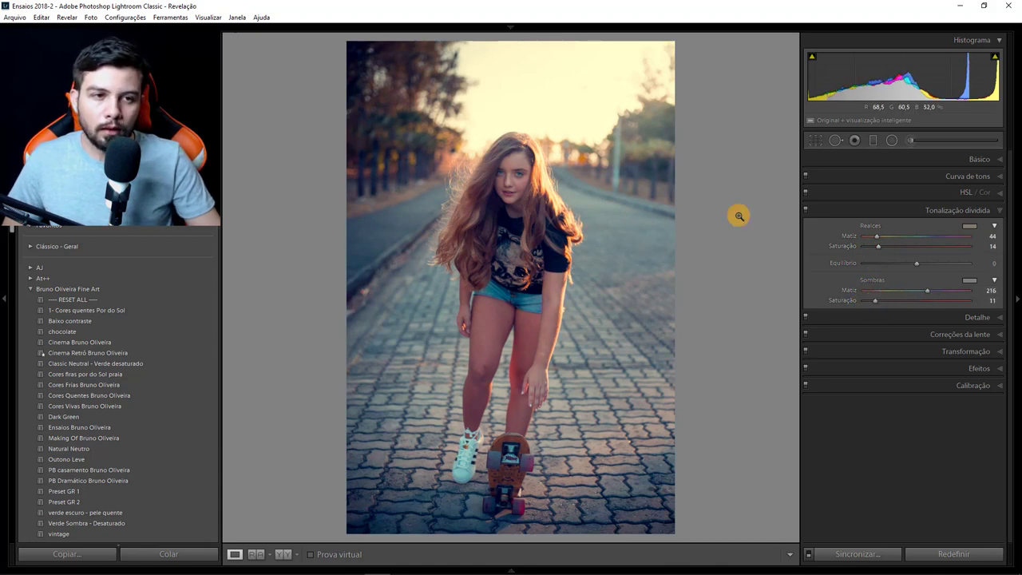
- Collapse Split Toning and toggle Before/After with backslash to compare against the original
{"action": "left_click", "coordinate": [999, 209]}
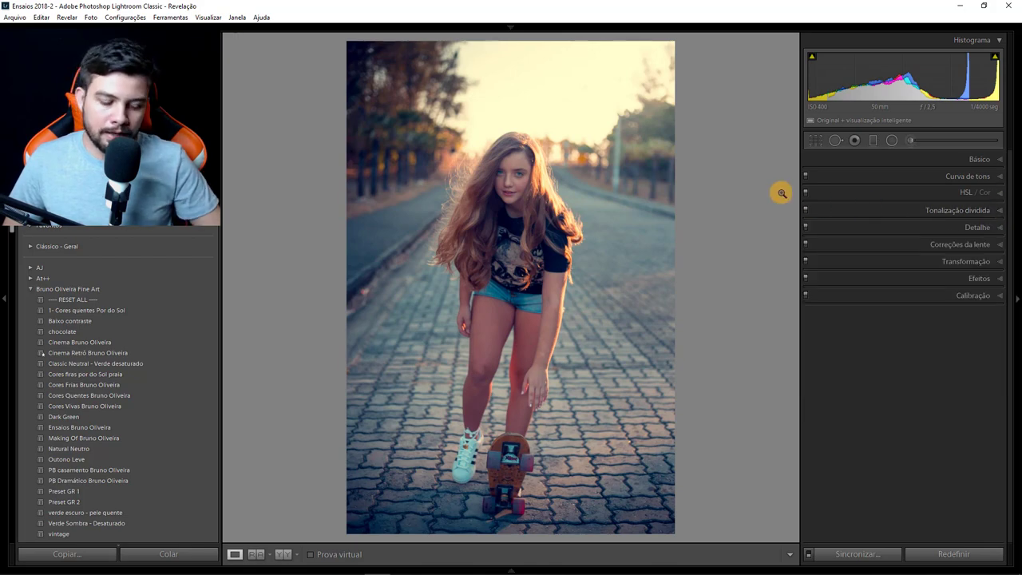
{"action": "key", "text": "backslash"}
{"action": "key", "text": "backslash"}
{"action": "key", "text": "backslash"}
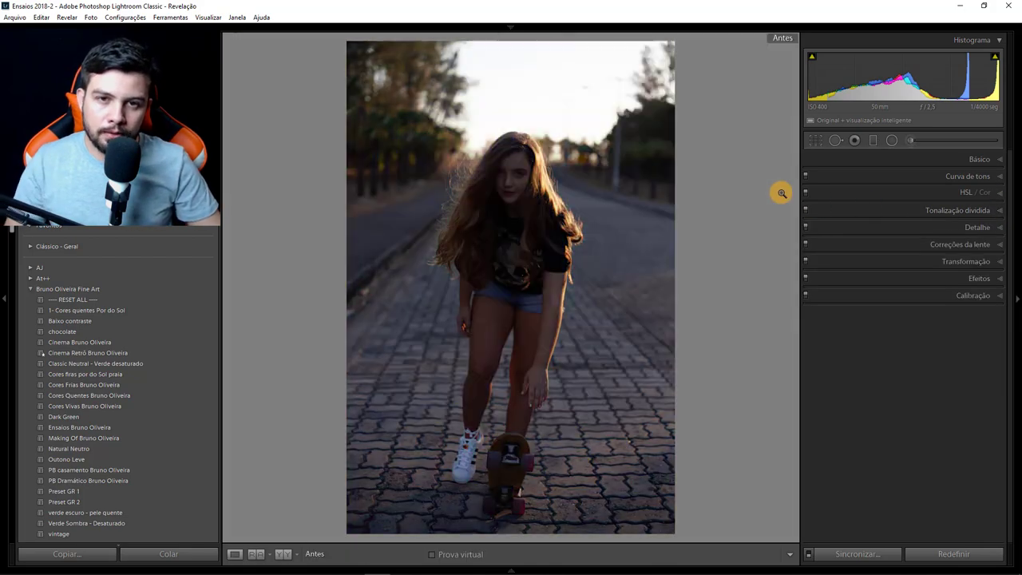
{"action": "key", "text": "backslash"}
{"action": "key", "text": "backslash"}
{"action": "key", "text": "backslash"}
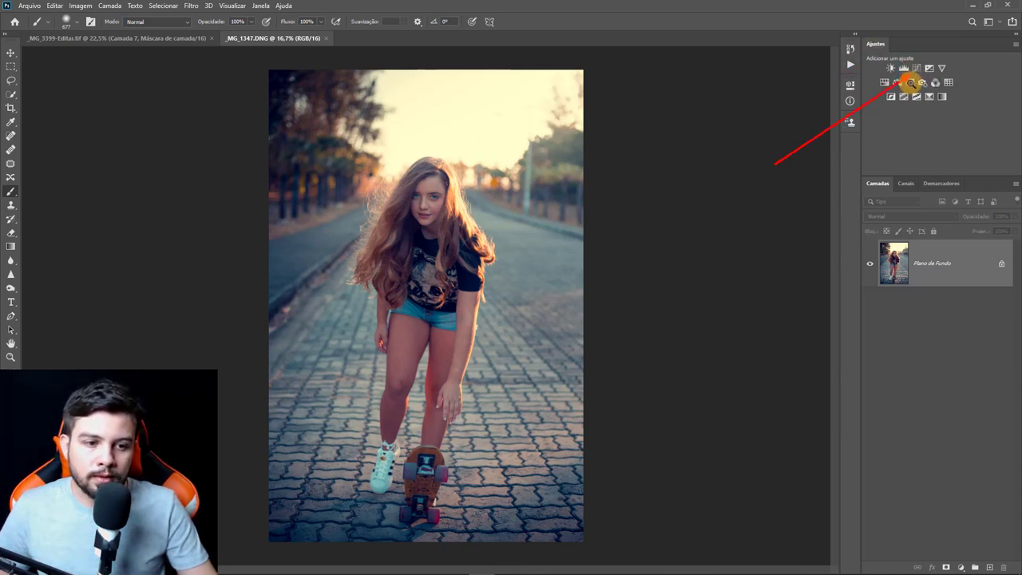
- Add a Curves layer with an S-curve: midtone 150→167, shadow 29→23
{"action": "left_click", "coordinate": [963, 569]}
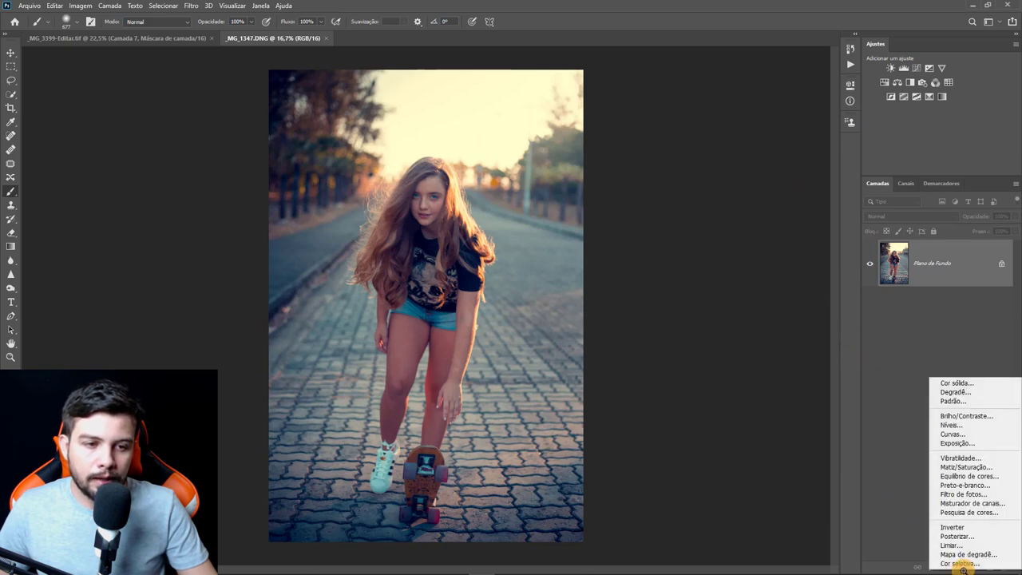
{"action": "left_click", "coordinate": [952, 433]}
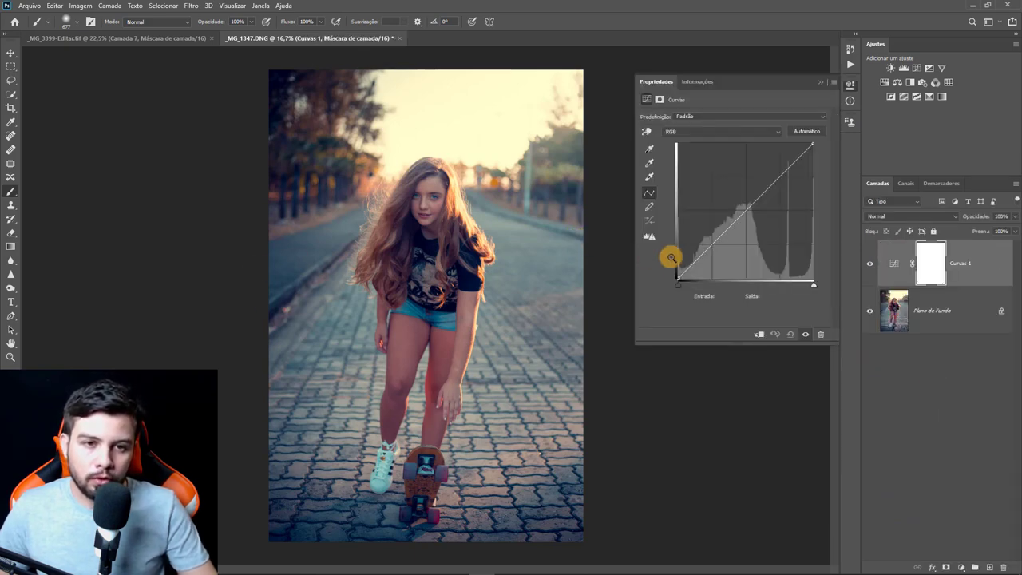
{"action": "left_click", "coordinate": [747, 208]}
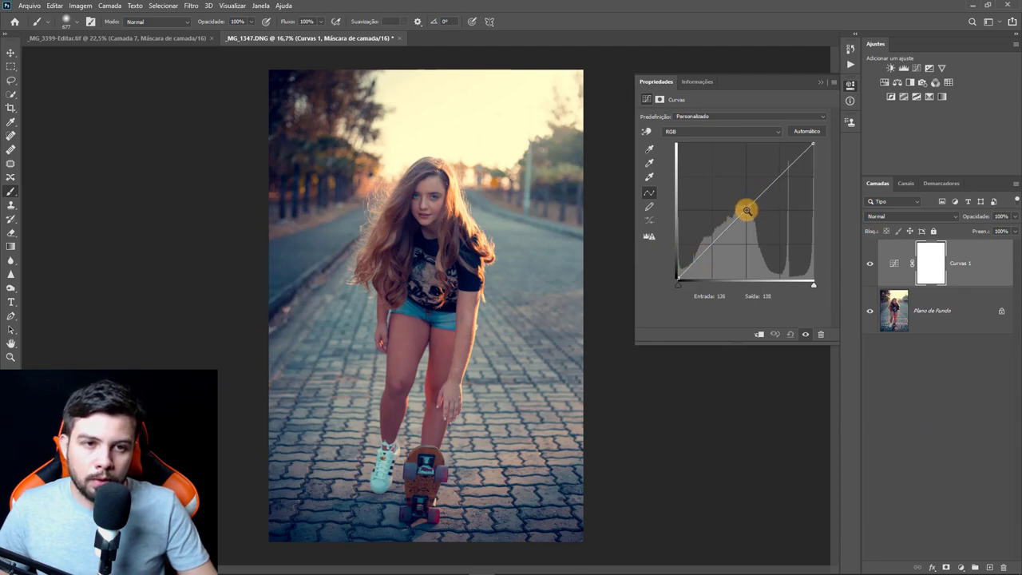
{"action": "left_click_drag", "start_coordinate": [747, 210], "coordinate": [758, 189]}
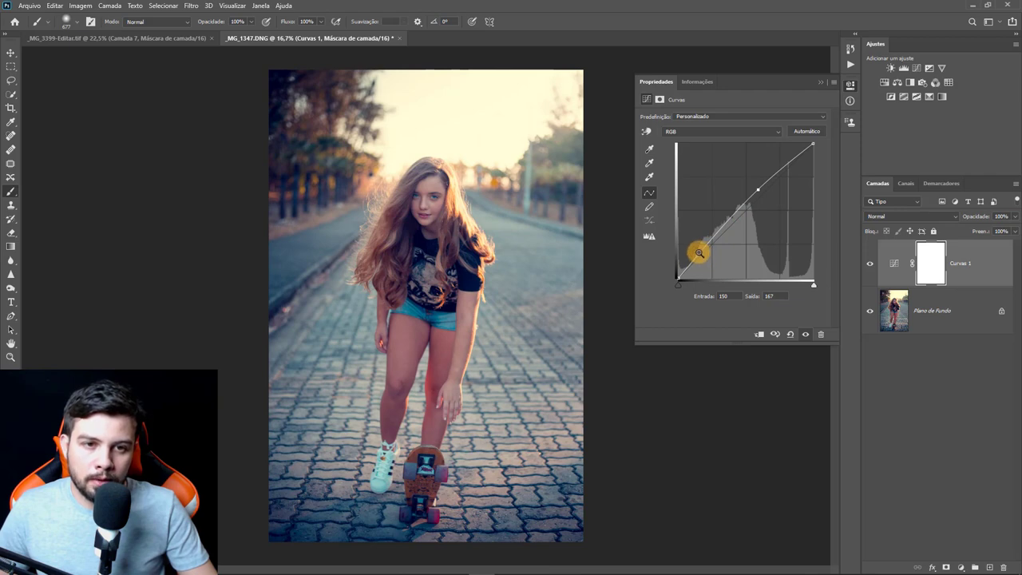
{"action": "left_click_drag", "start_coordinate": [698, 253], "coordinate": [695, 269]}
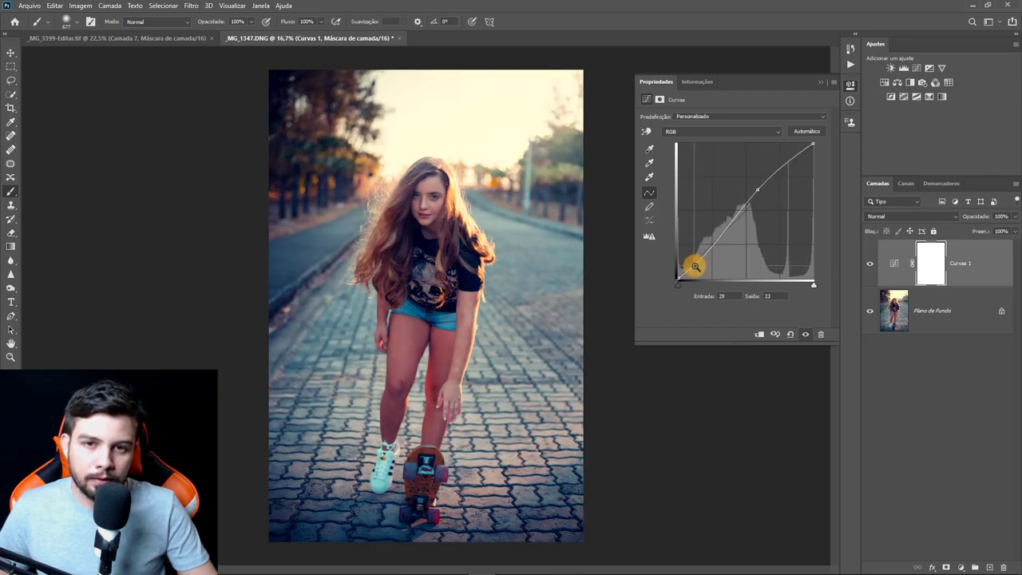
{"action": "left_click", "coordinate": [850, 81]}
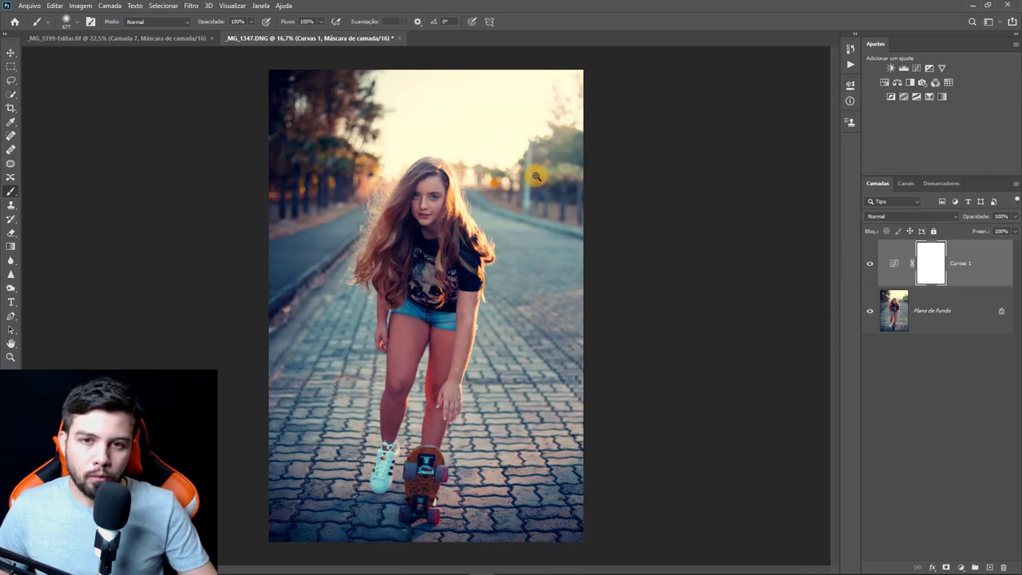
- Add a Photo Filter layer using Filtro de Aquecimento (81) at 40% density
{"action": "left_click", "coordinate": [923, 82]}
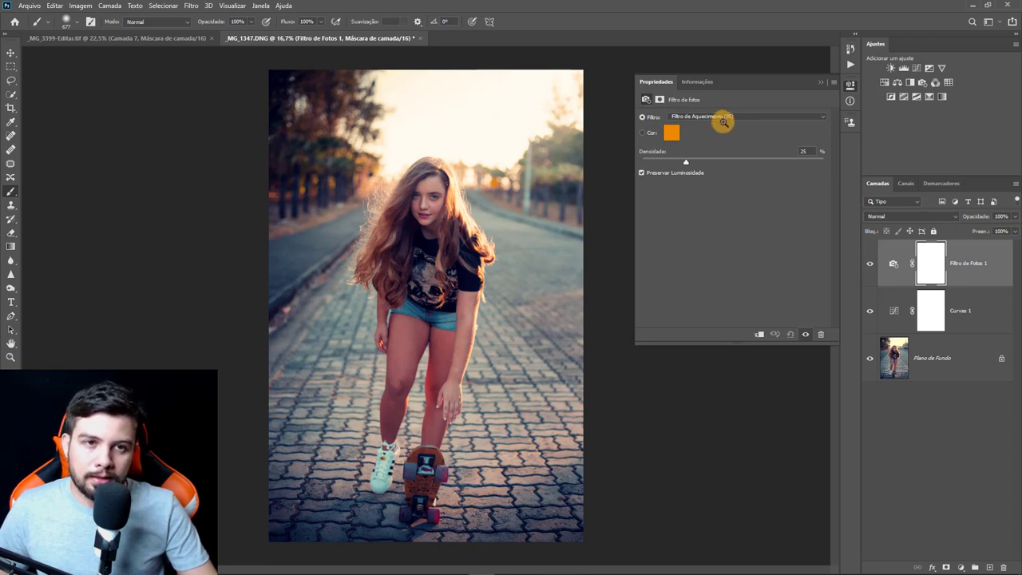
{"action": "left_click", "coordinate": [721, 116]}
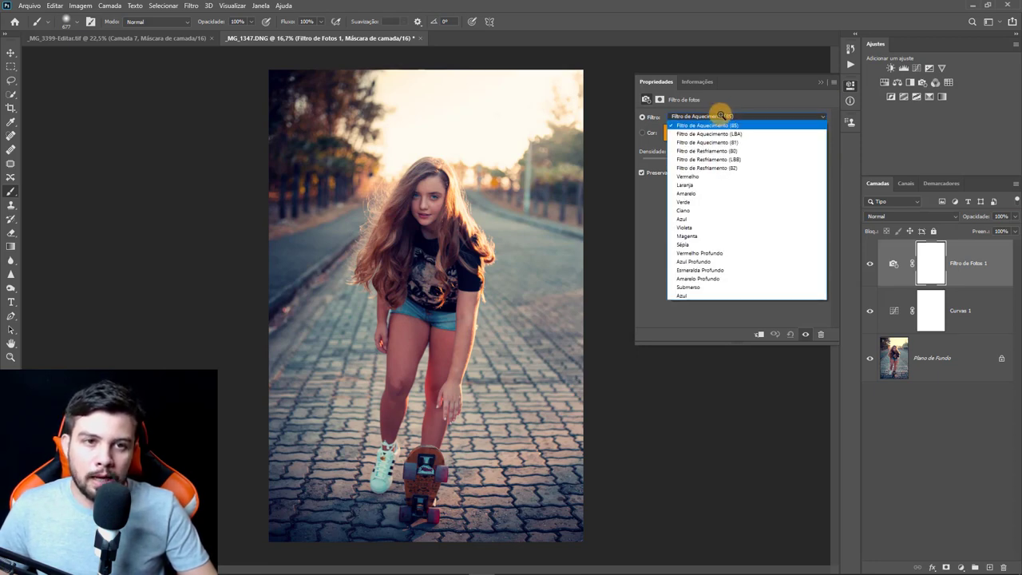
{"action": "left_click", "coordinate": [710, 142]}
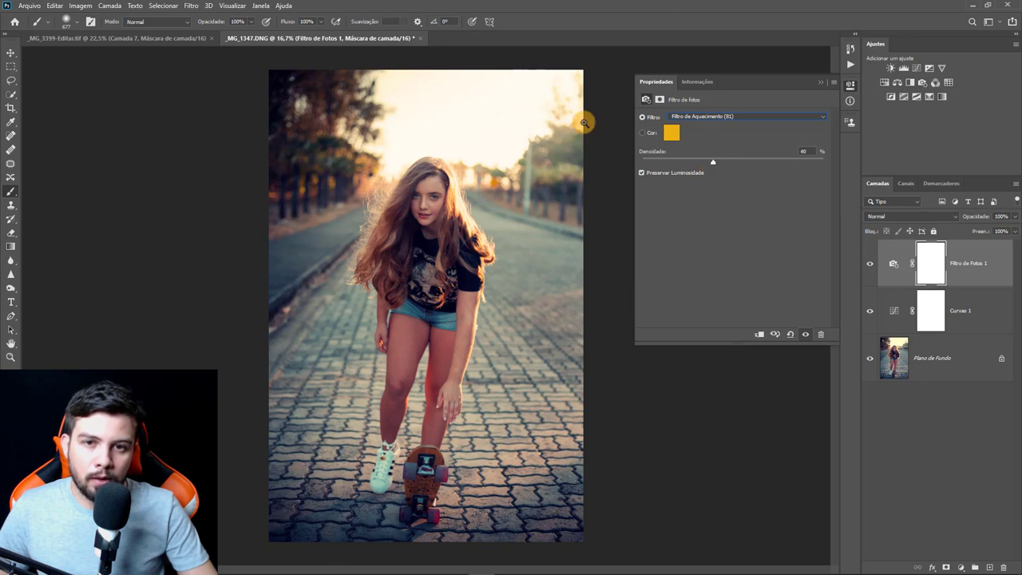
{"action": "left_click", "coordinate": [824, 82]}
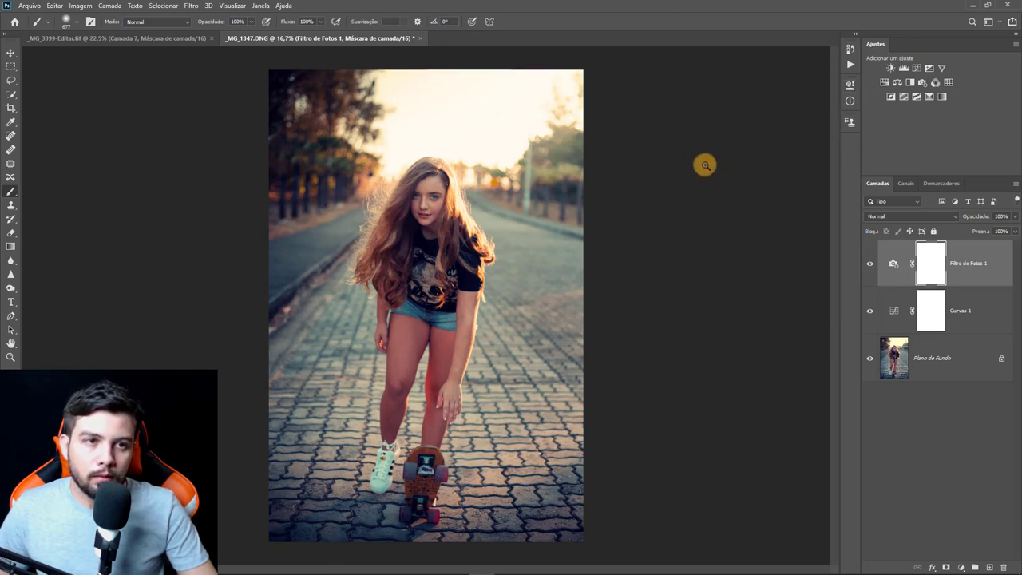
- Add a Color Lookup layer loading the 2Strip.look 3D LUT
{"action": "left_click", "coordinate": [950, 83]}
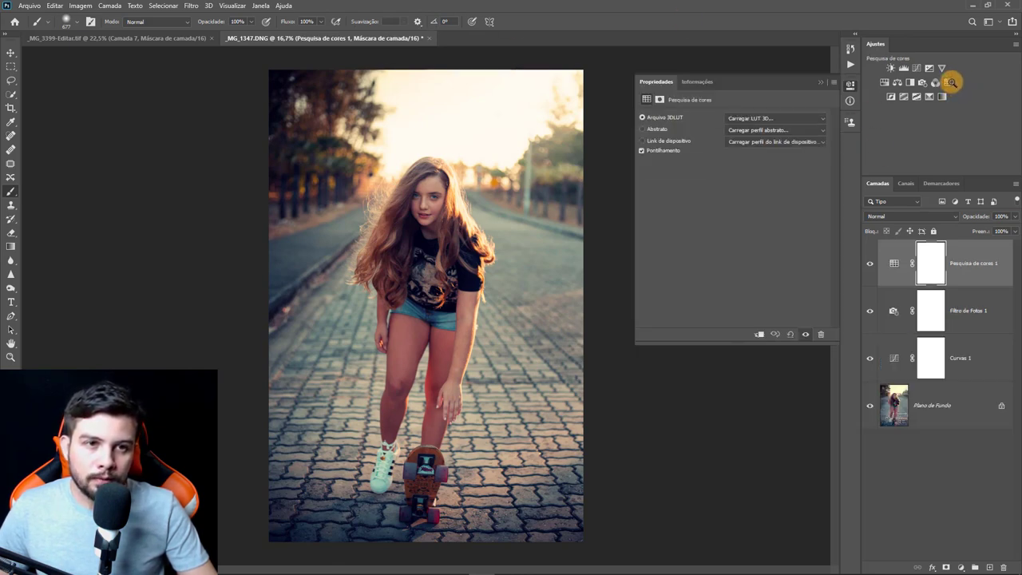
{"action": "left_click", "coordinate": [747, 117]}
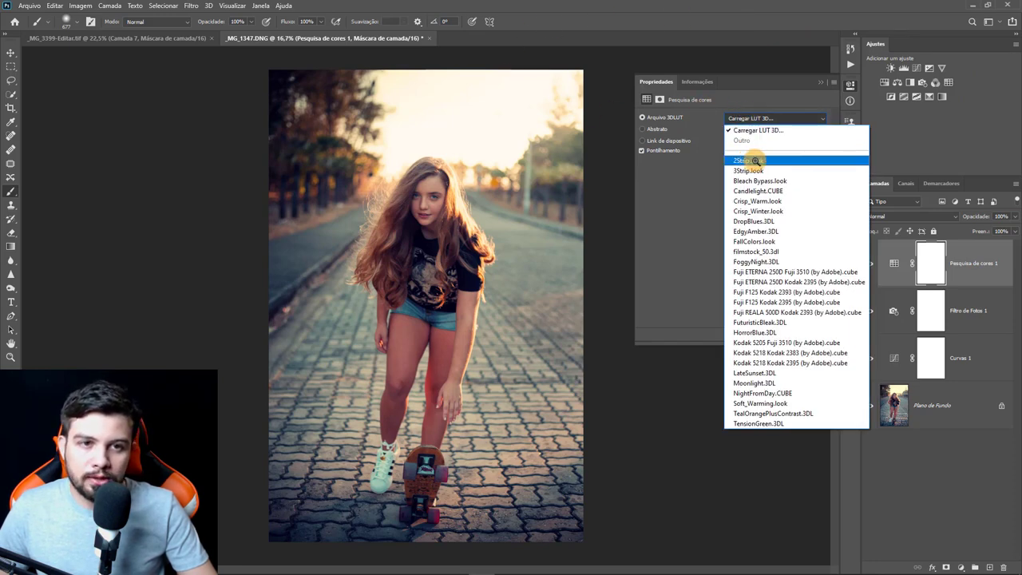
{"action": "left_click", "coordinate": [755, 160]}
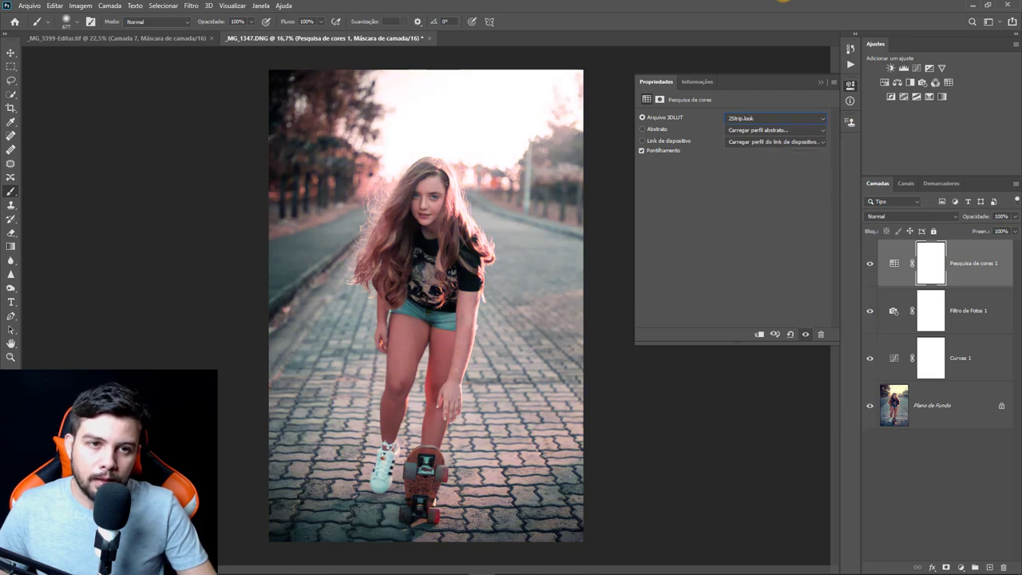
{"action": "left_click", "coordinate": [820, 82]}
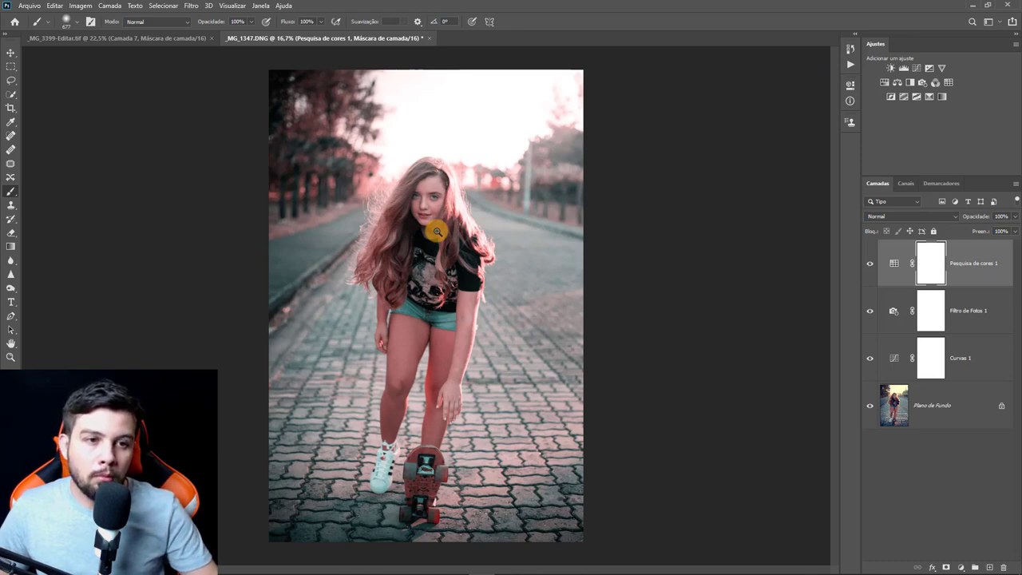
- Set the lookup layer to Luz Indireta blend mode at 50% opacity and compare it on/off
{"action": "left_click", "coordinate": [885, 216]}
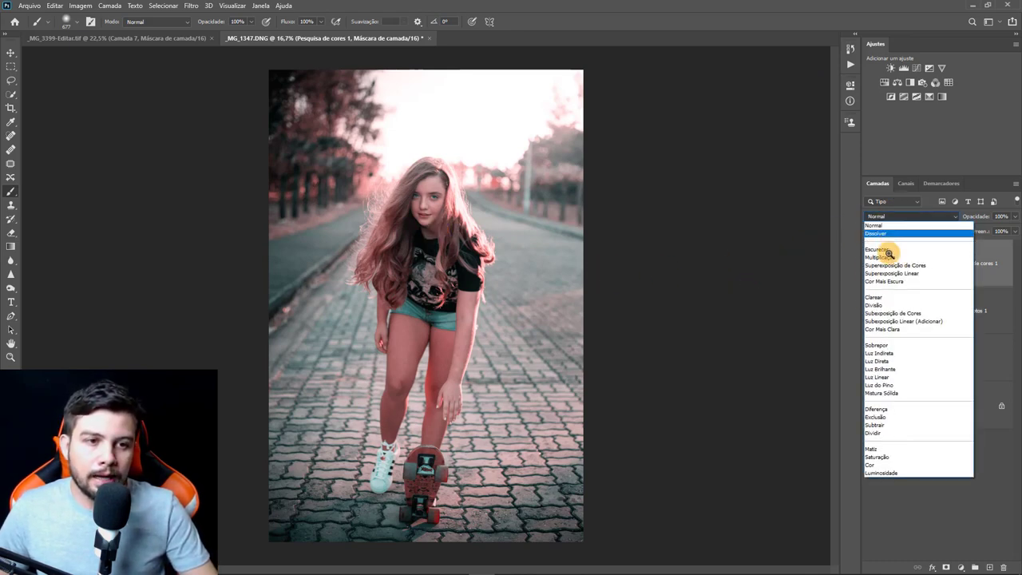
{"action": "left_click", "coordinate": [888, 353]}
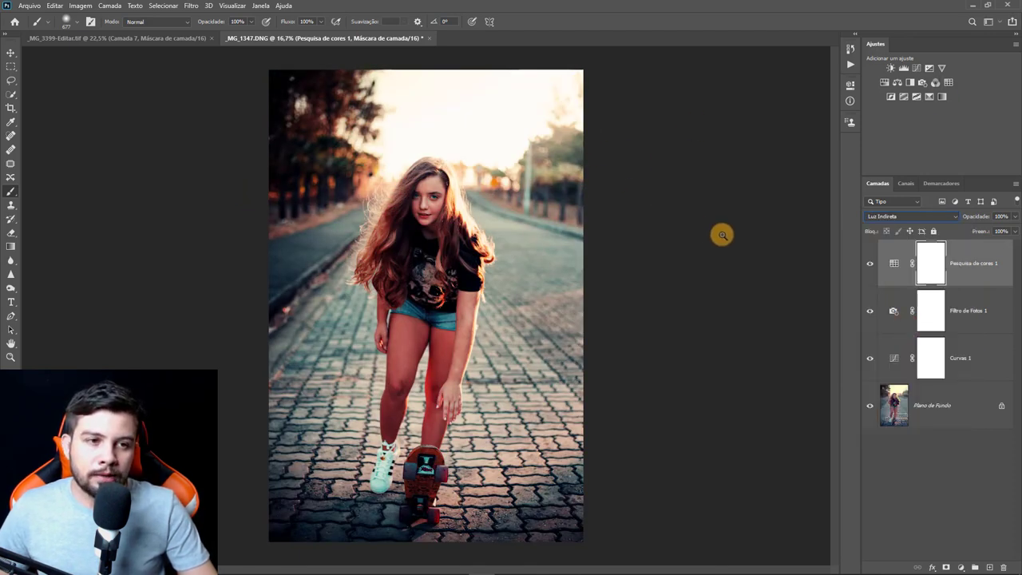
{"action": "left_click_drag", "start_coordinate": [743, 284], "coordinate": [965, 218]}
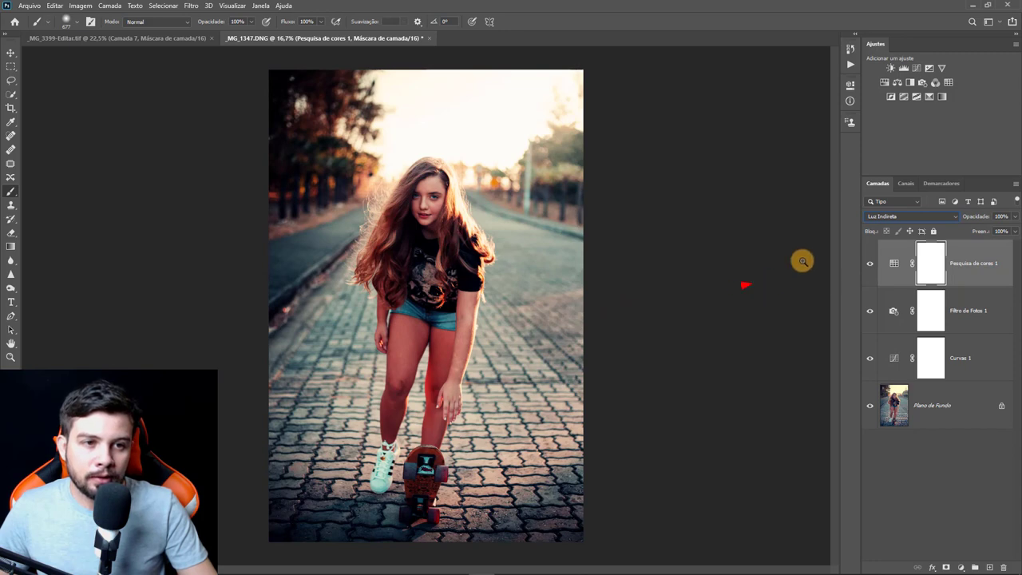
{"action": "left_click_drag", "start_coordinate": [976, 163], "coordinate": [997, 198]}
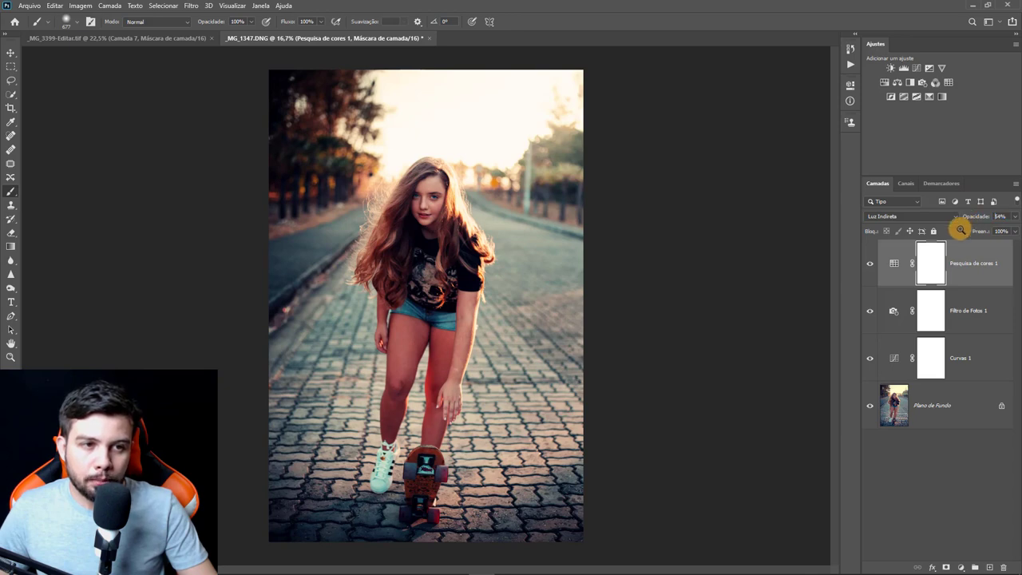
{"action": "left_click", "coordinate": [871, 263]}
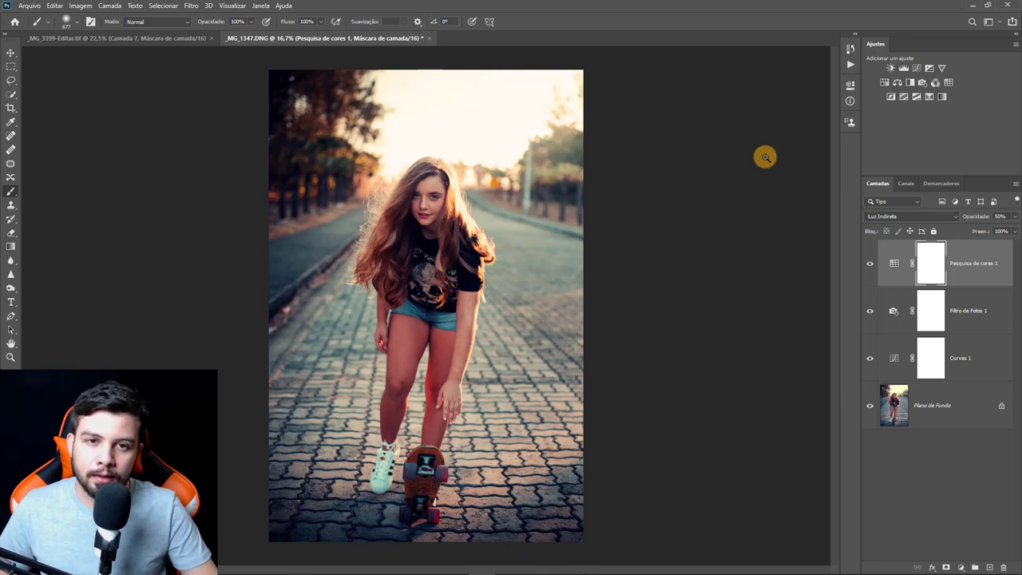
{"action": "left_click_drag", "start_coordinate": [703, 84], "coordinate": [527, 161]}
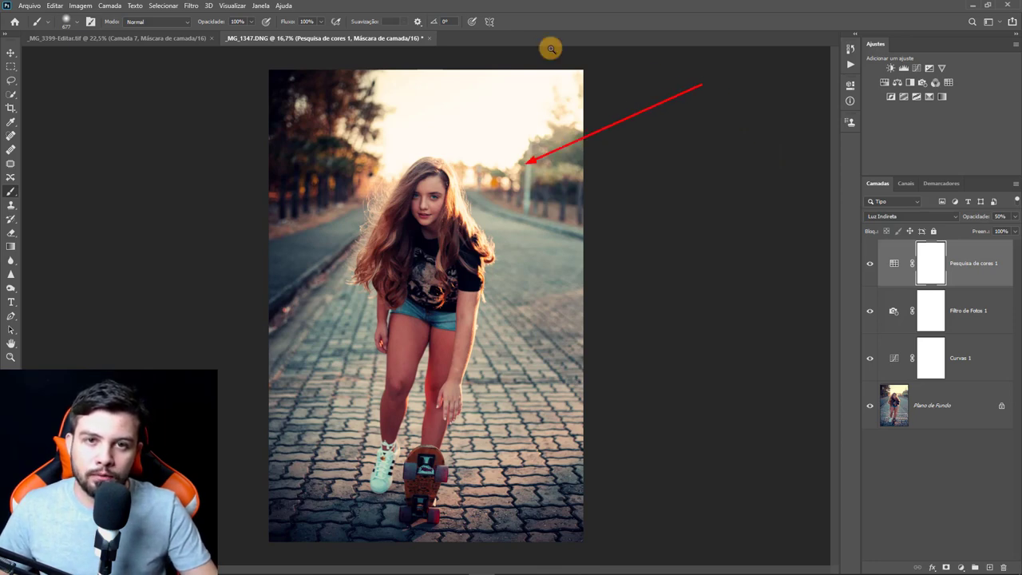
{"action": "left_click_drag", "start_coordinate": [547, 61], "coordinate": [520, 109]}
- Run a Google Images search for 'Flare'
{"action": "left_click_drag", "start_coordinate": [440, 59], "coordinate": [479, 108]}
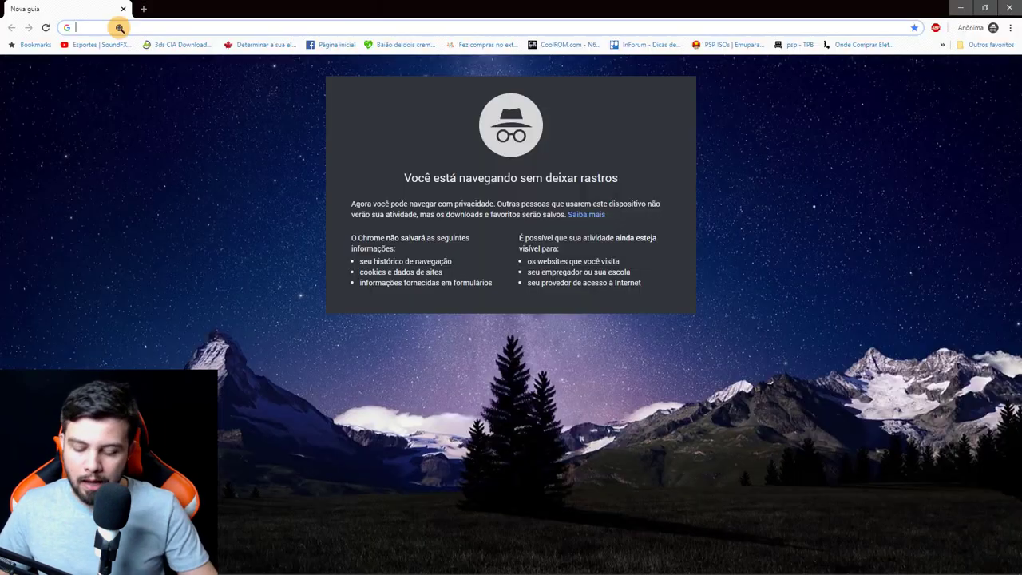
{"action": "type", "text": "Flare"}
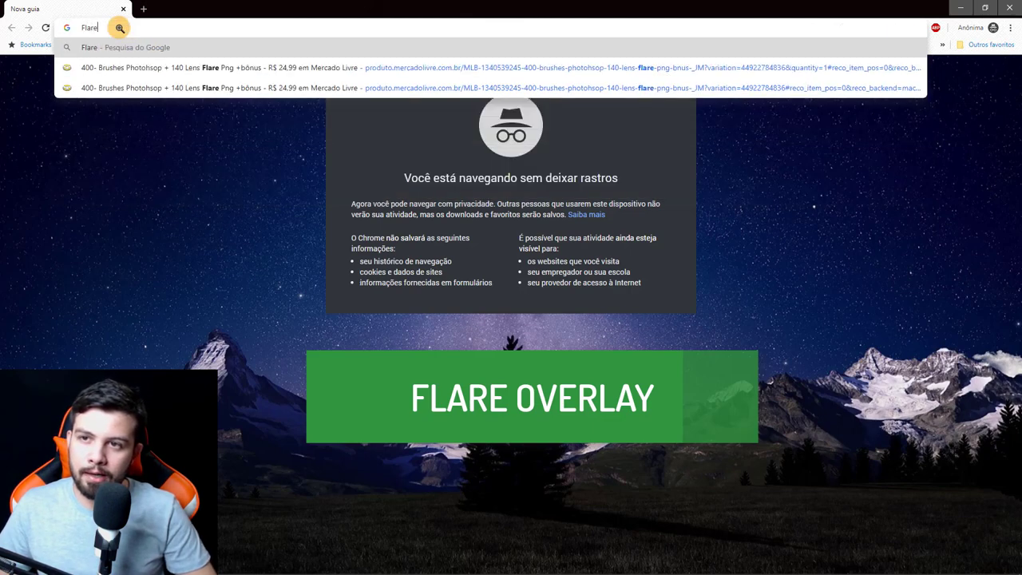
{"action": "key", "text": "Return"}
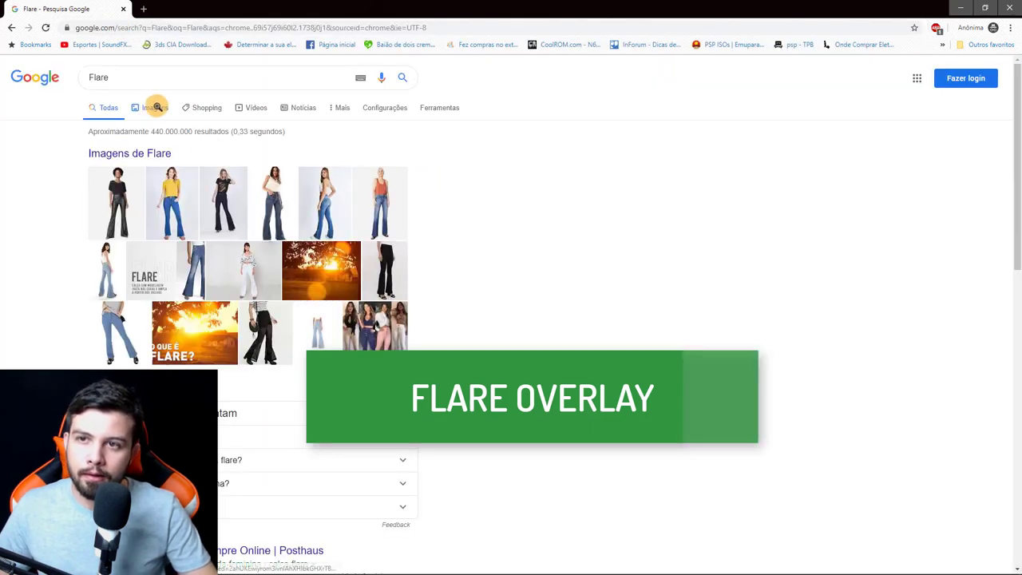
{"action": "left_click", "coordinate": [156, 107]}
- Scroll the results and preview the Sunlight Overlays (4) orange sun-glow image large
{"action": "scroll", "coordinate": [429, 251], "scroll_direction": "down", "scroll_amount": 5}
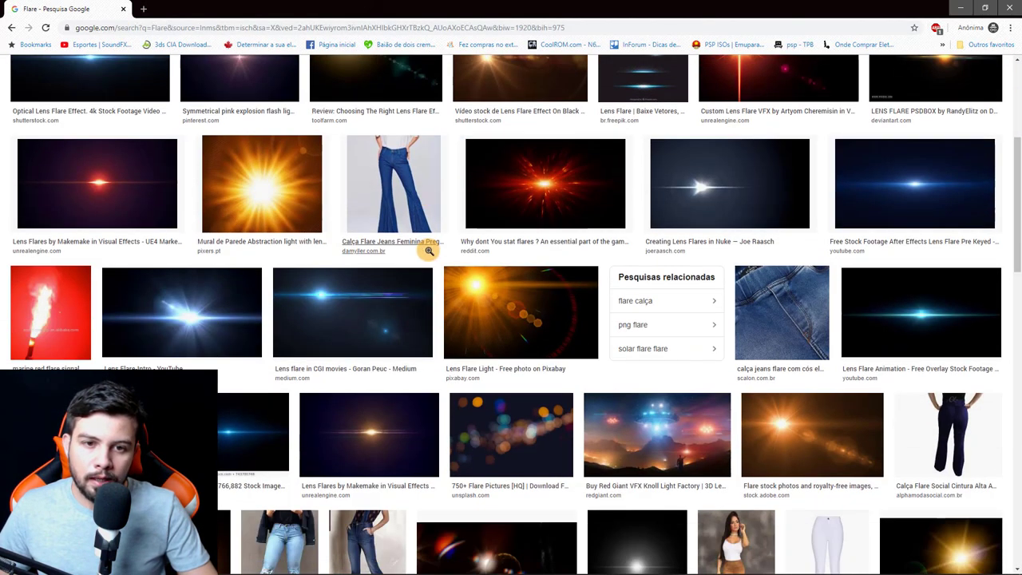
{"action": "scroll", "coordinate": [429, 251], "scroll_direction": "down", "scroll_amount": 3}
{"action": "scroll", "coordinate": [423, 252], "scroll_direction": "down", "scroll_amount": 3}
{"action": "scroll", "coordinate": [415, 254], "scroll_direction": "down", "scroll_amount": 3}
{"action": "scroll", "coordinate": [406, 256], "scroll_direction": "down", "scroll_amount": 3}
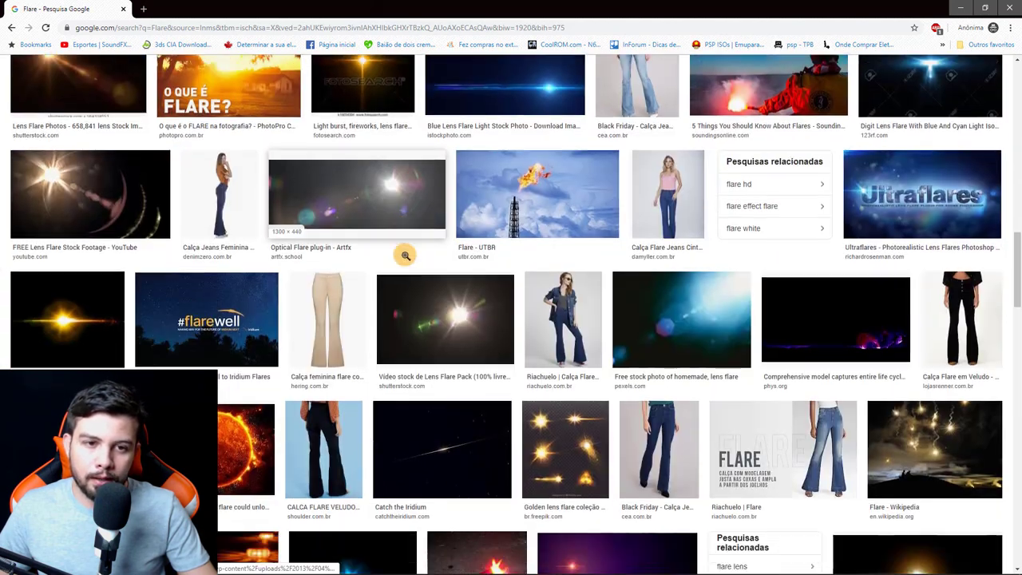
{"action": "scroll", "coordinate": [405, 256], "scroll_direction": "down", "scroll_amount": 4}
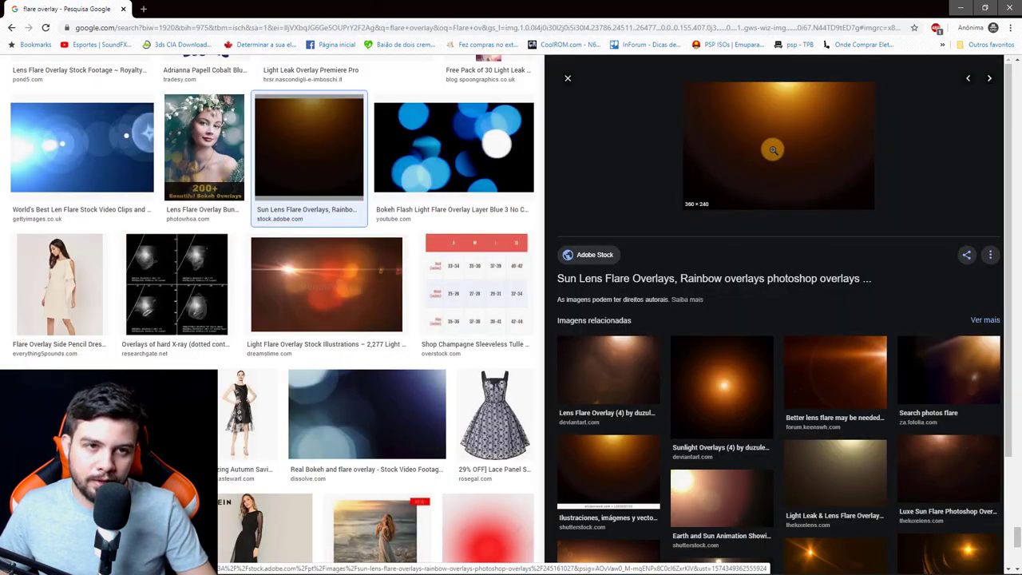
{"action": "left_click", "coordinate": [721, 387]}
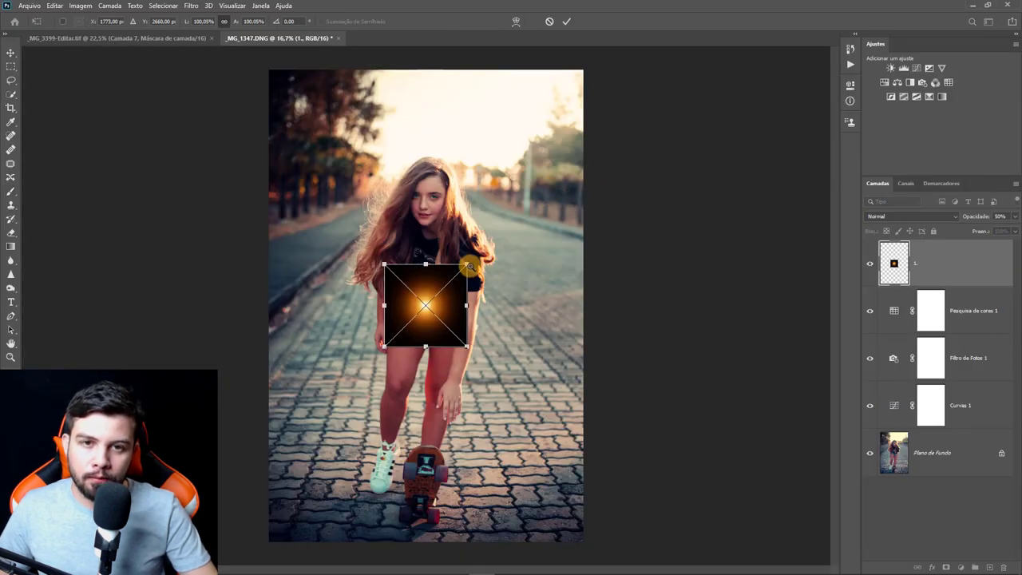
- Free-transform the pasted flare to enlarge it across the top half of the photo
{"action": "left_click_drag", "start_coordinate": [467, 264], "coordinate": [655, 71]}
{"action": "mouse_move", "coordinate": [388, 345]}
{"action": "left_mouse_down"}
{"action": "mouse_move", "coordinate": [242, 465]}
{"action": "mouse_move", "coordinate": [163, 558]}
{"action": "left_mouse_up"}
{"action": "left_click_drag", "start_coordinate": [514, 449], "coordinate": [627, 221]}
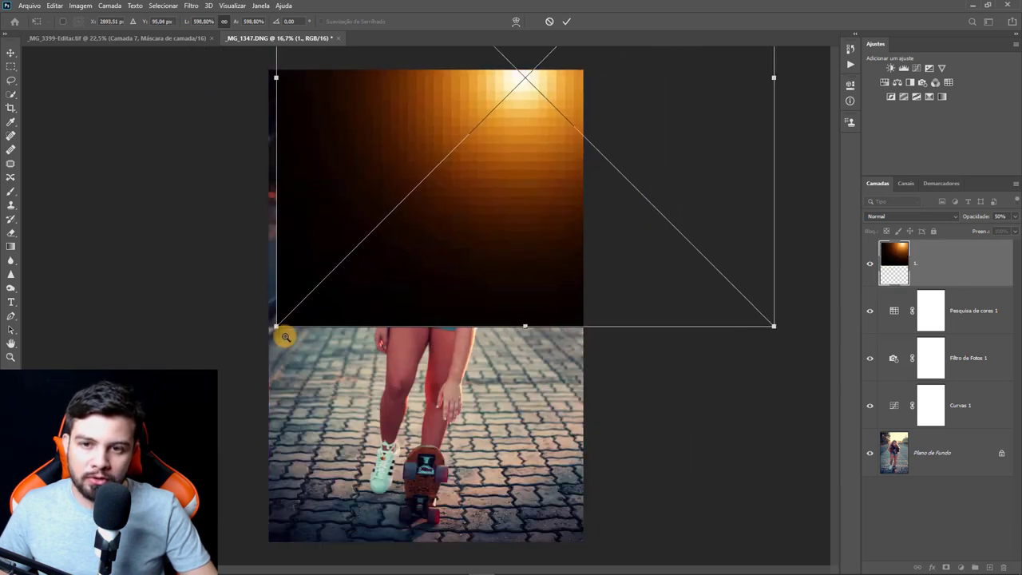
{"action": "left_click_drag", "start_coordinate": [275, 327], "coordinate": [219, 381]}
{"action": "left_click_drag", "start_coordinate": [595, 338], "coordinate": [661, 315]}
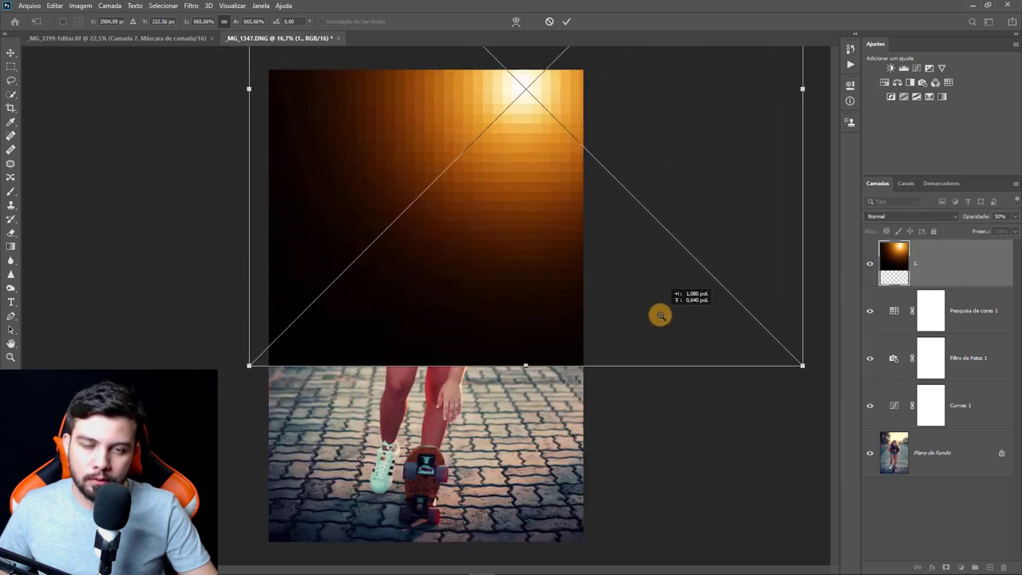
{"action": "key", "text": "Return"}
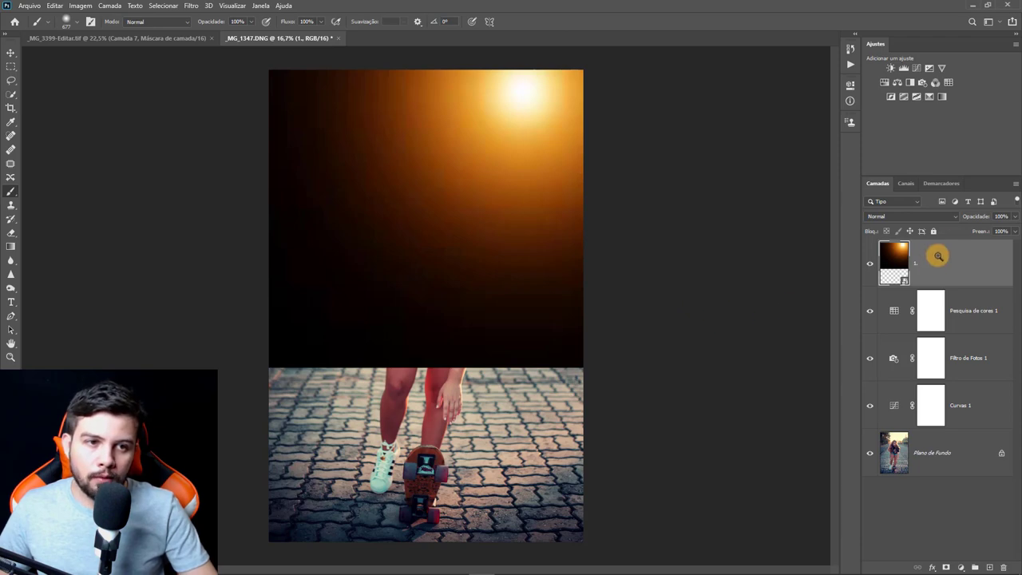
- Blend the flare layer in Divisão mode at 55% opacity and compare it on/off
{"action": "left_click", "coordinate": [911, 214]}
{"action": "left_click", "coordinate": [886, 304]}
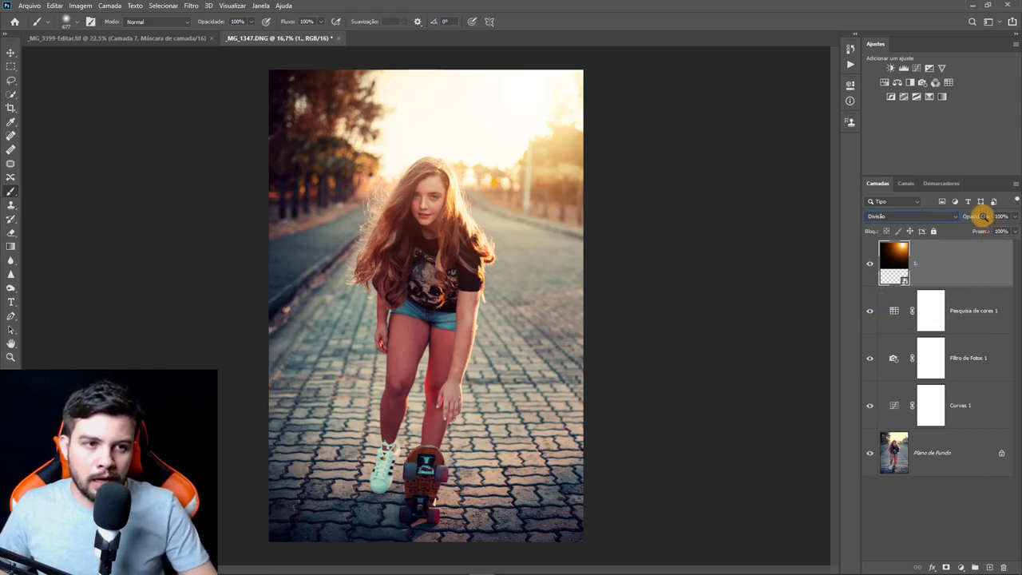
{"action": "left_click_drag", "start_coordinate": [962, 221], "coordinate": [952, 229]}
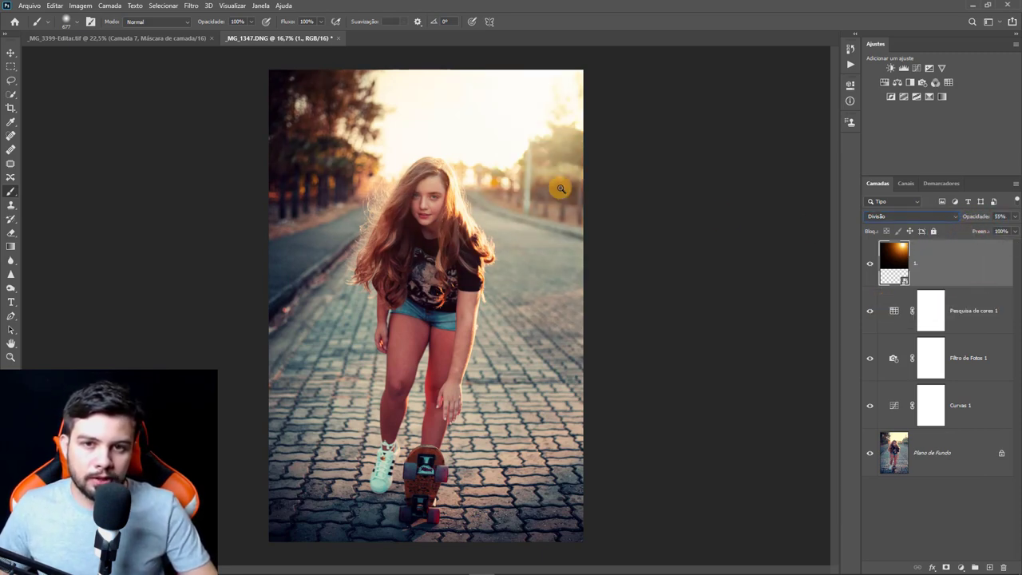
{"action": "left_click", "coordinate": [869, 264]}
{"action": "left_click", "coordinate": [868, 267]}
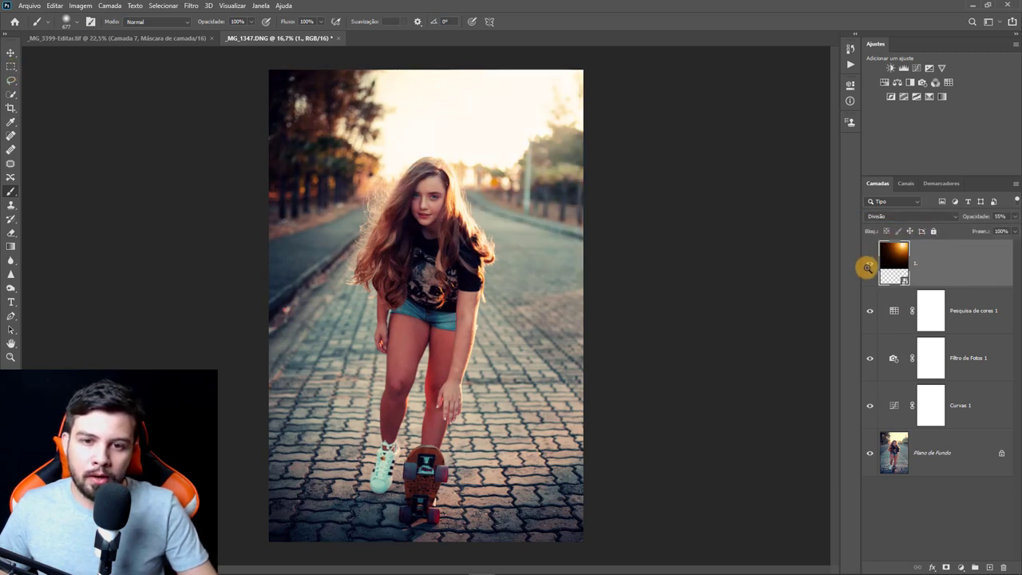
{"action": "left_click", "coordinate": [869, 267]}
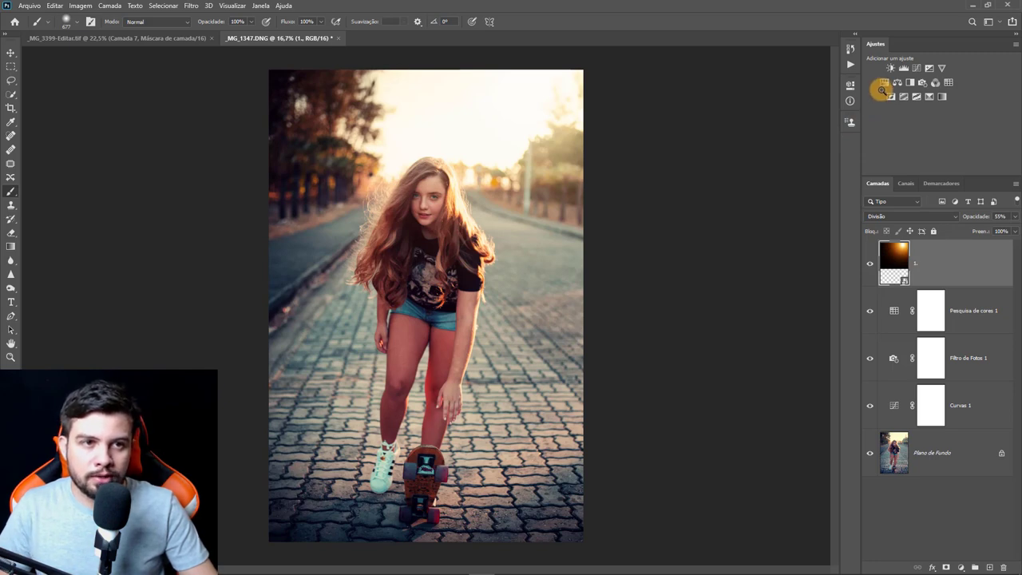
- Add a Hue/Saturation layer lowering Vermelhos (reds) saturation to −12
{"action": "left_click", "coordinate": [885, 82]}
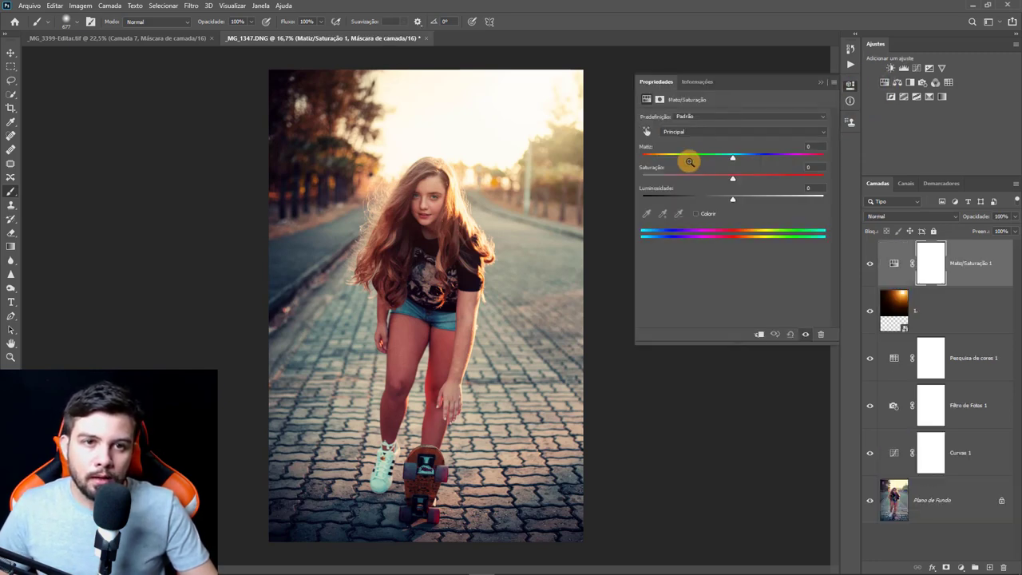
{"action": "left_click", "coordinate": [699, 130]}
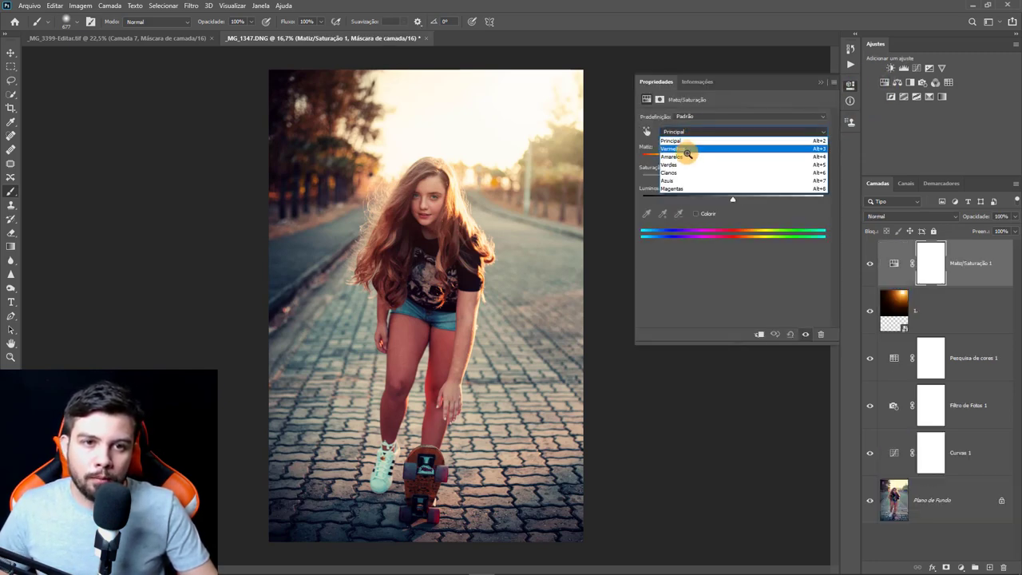
{"action": "left_click", "coordinate": [685, 150]}
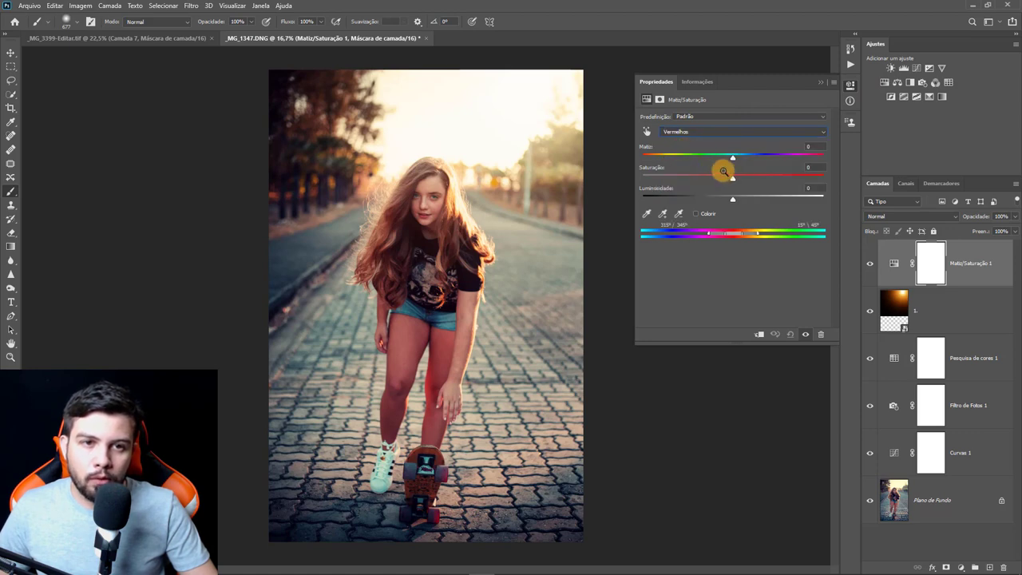
{"action": "mouse_move", "coordinate": [730, 178]}
{"action": "left_mouse_down"}
{"action": "mouse_move", "coordinate": [712, 182]}
{"action": "mouse_move", "coordinate": [725, 183]}
{"action": "left_mouse_up"}
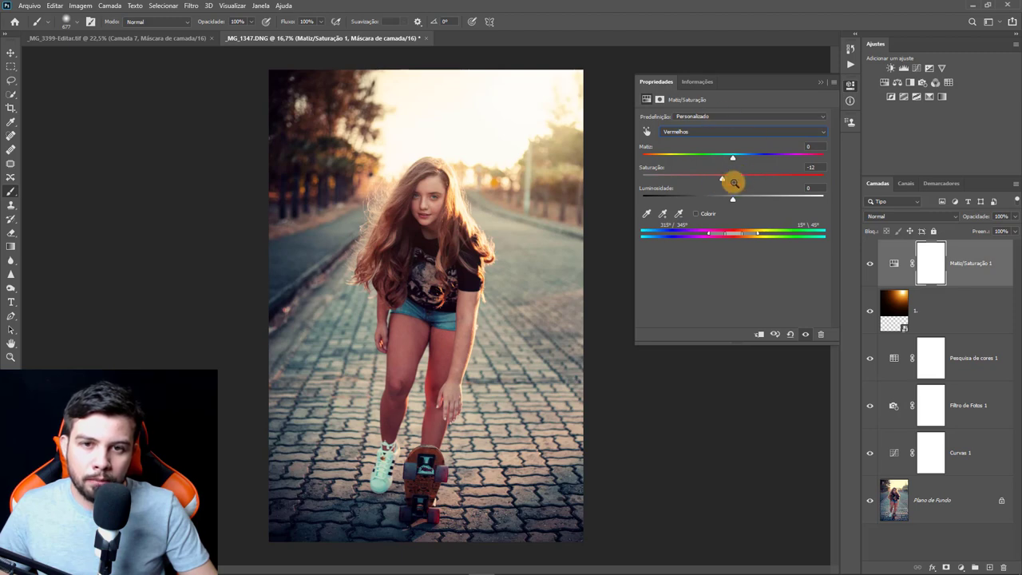
{"action": "left_click", "coordinate": [820, 82]}
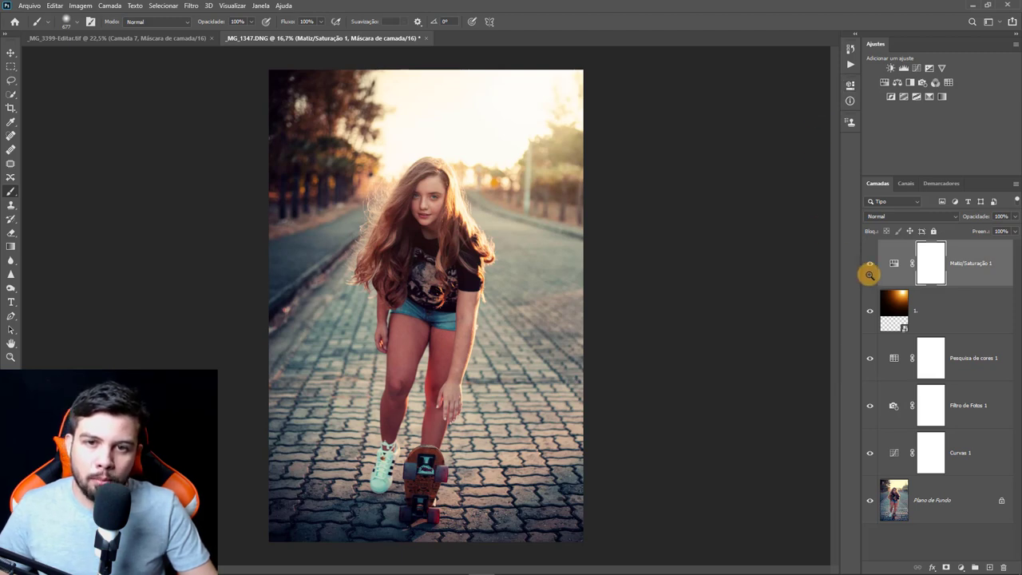
- Toggle the grading layers off and on to compare before/after, then save as _MG_1347-Editar-2.tif
{"action": "left_click", "coordinate": [870, 503], "text": "alt"}
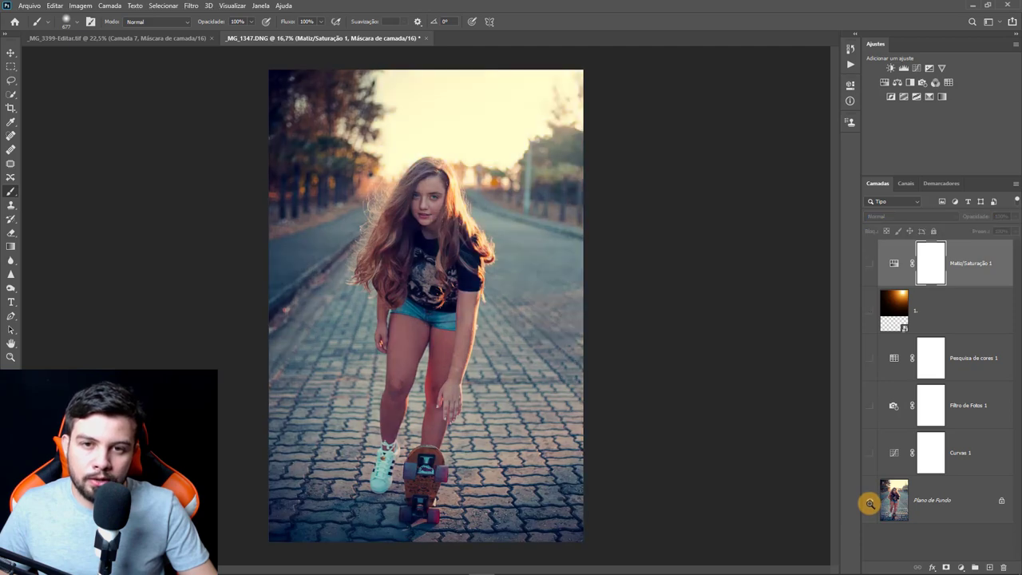
{"action": "left_click", "coordinate": [870, 504], "text": "alt"}
{"action": "left_click", "coordinate": [870, 503], "text": "alt"}
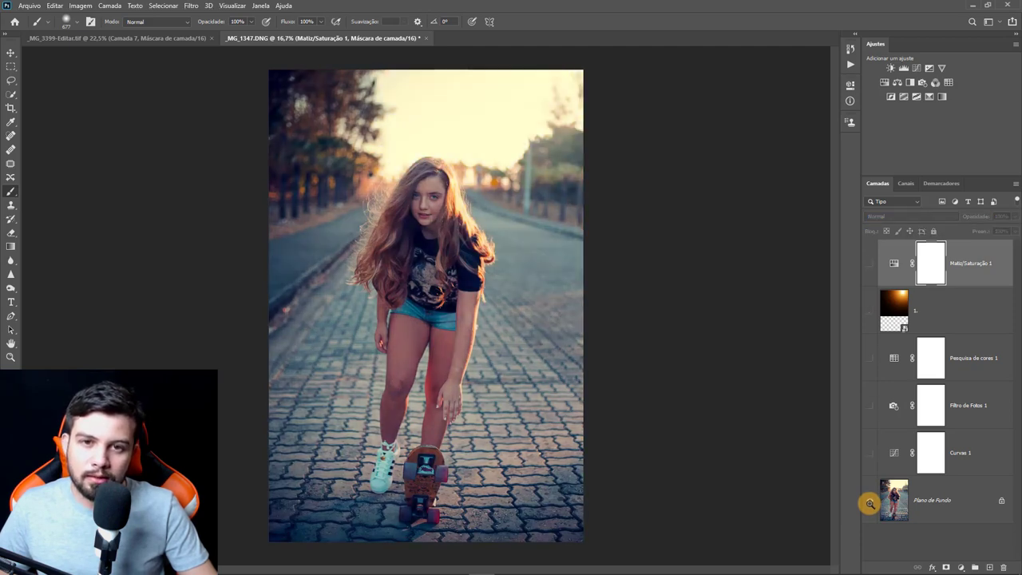
{"action": "left_click", "coordinate": [870, 503], "text": "alt"}
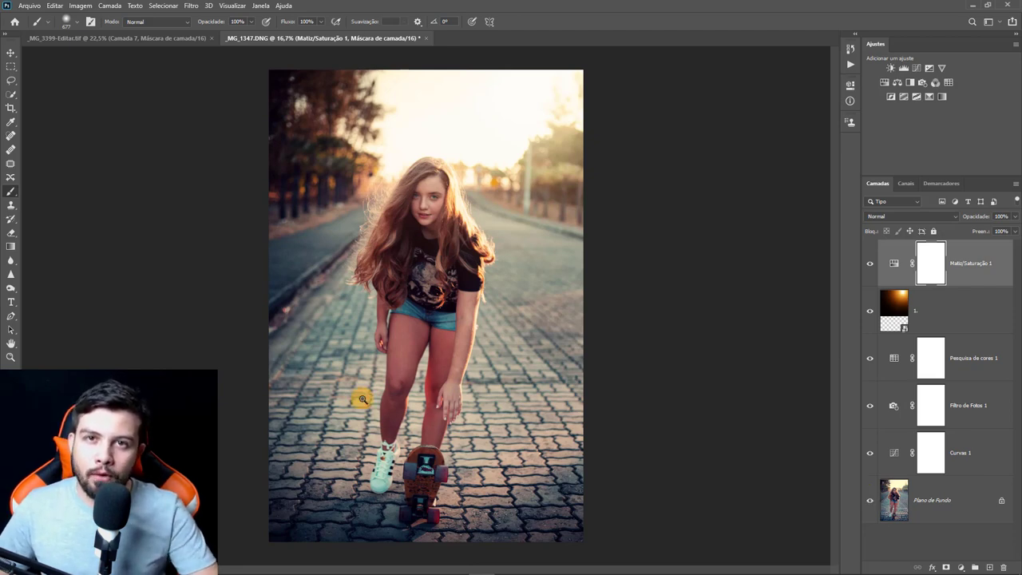
{"action": "key", "text": "ctrl+s"}
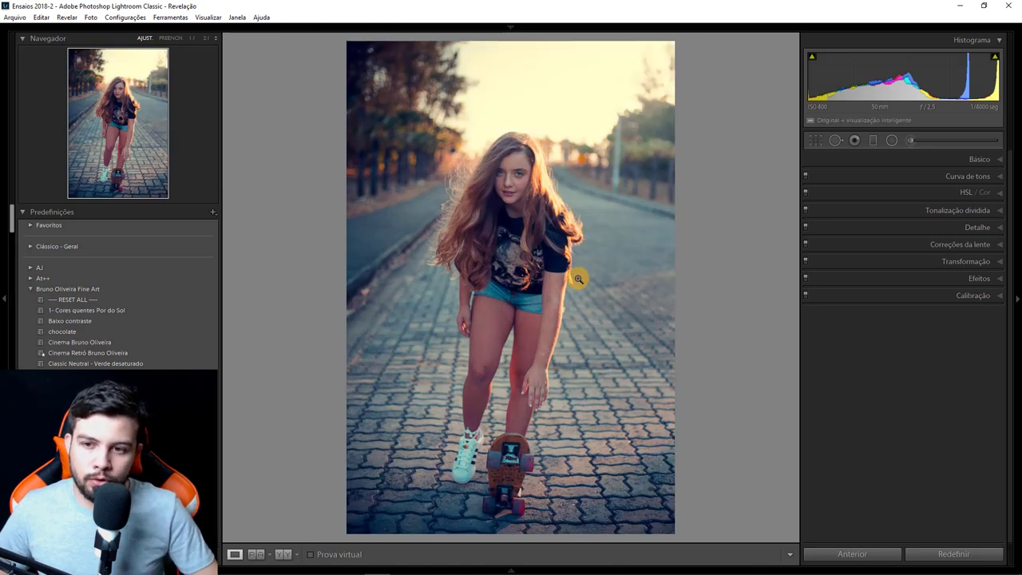
{"action": "left_click", "coordinate": [72, 298]}
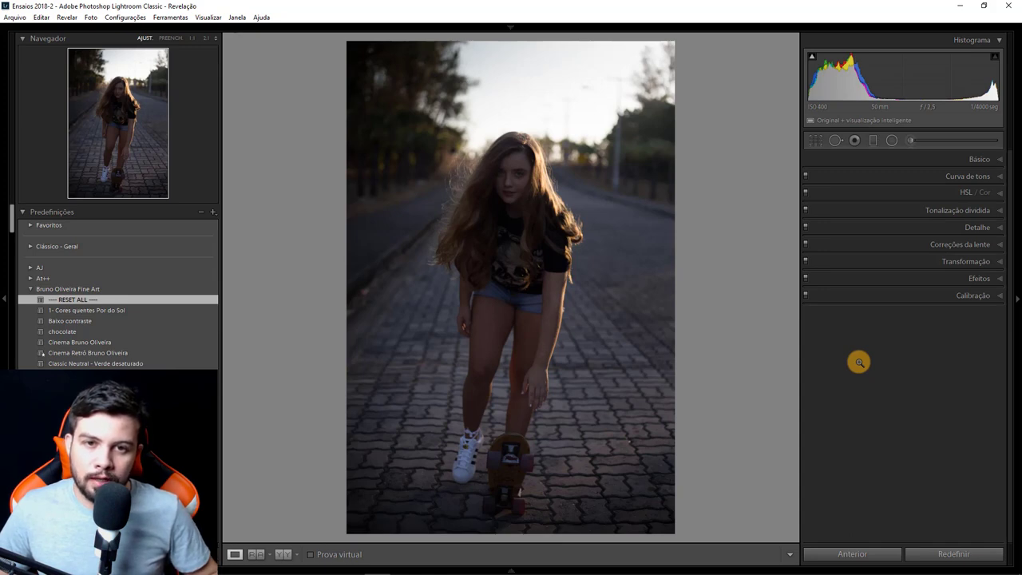
{"action": "key", "text": "ctrl+z"}
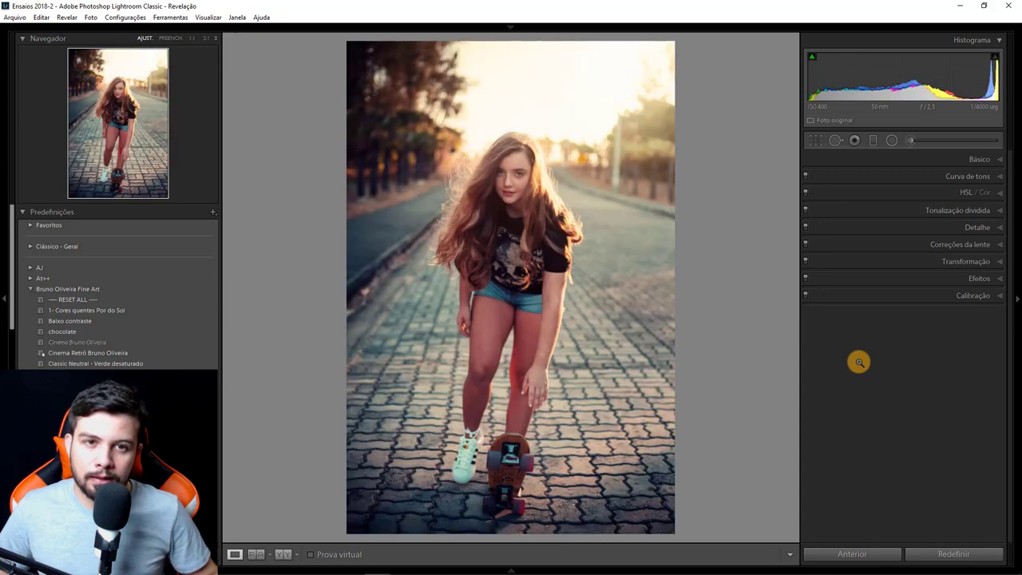
{"action": "key", "text": "ctrl+y"}
{"action": "key", "text": "ctrl+z"}
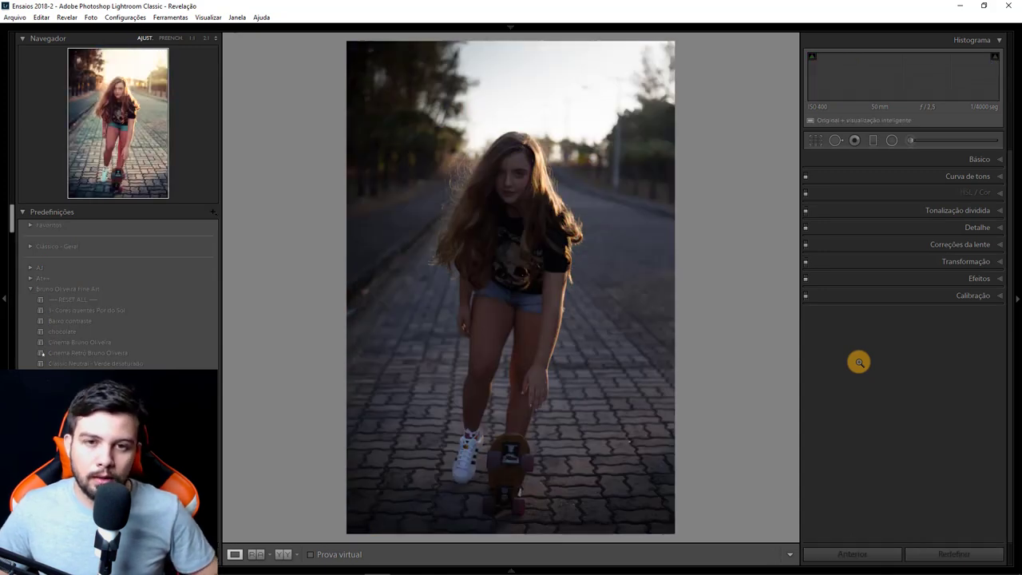